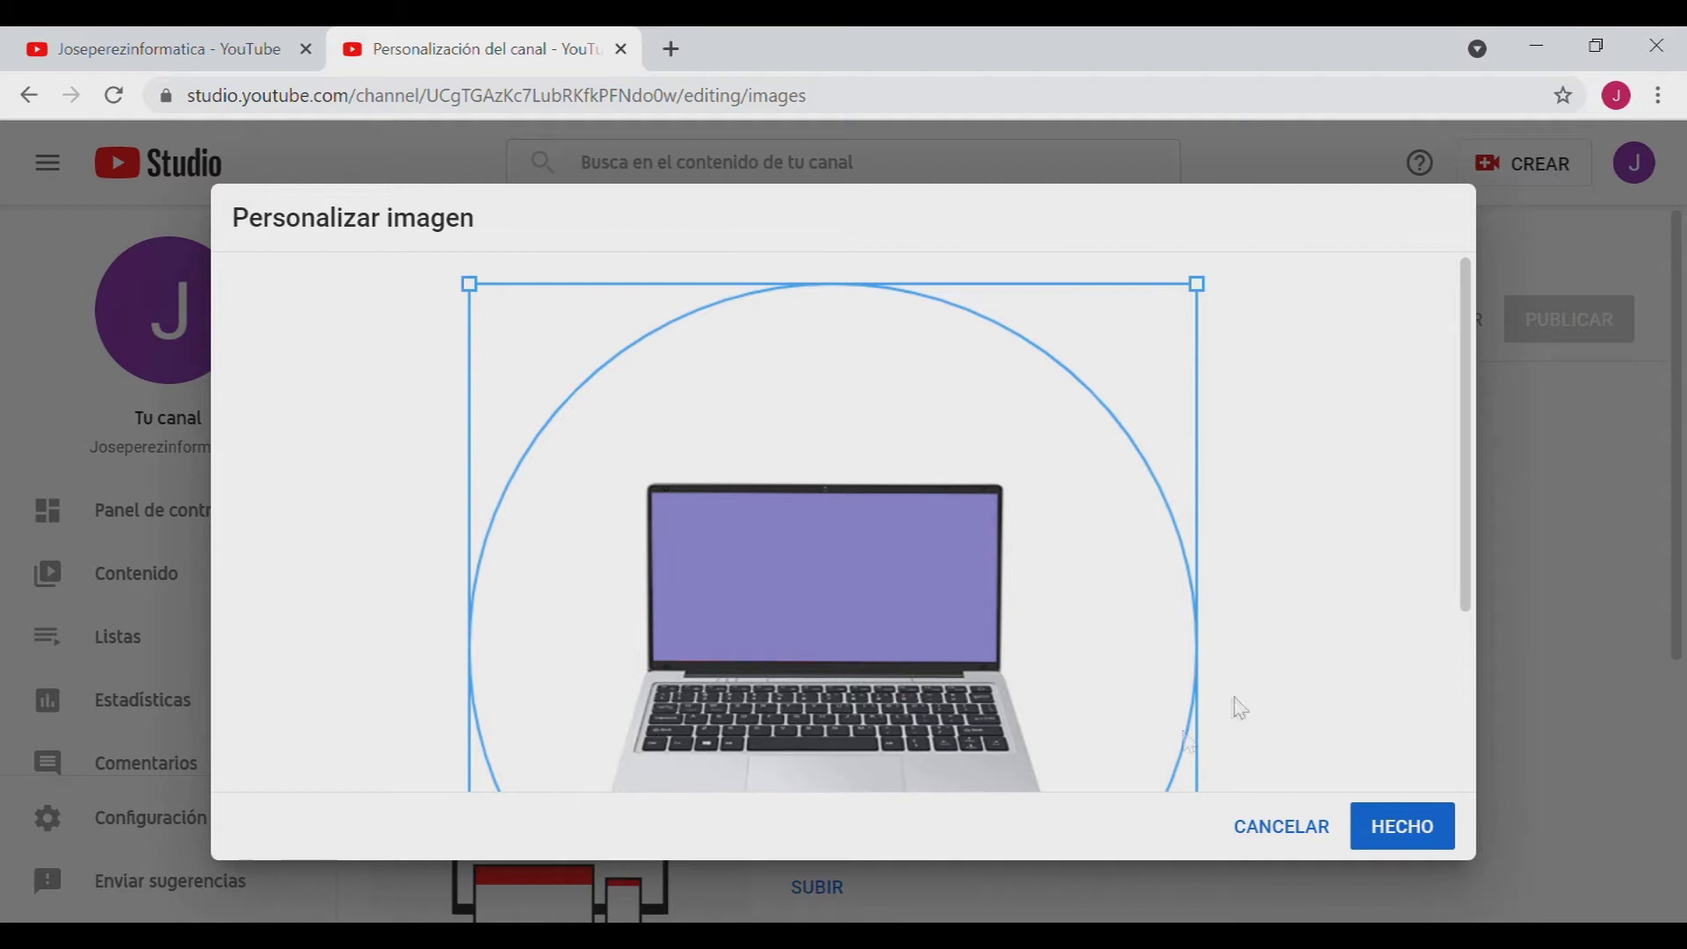
- Crop the profile picture so the circle frames the whole laptop with a small margin, and accept it
scroll(1305, 679, "down", 3)
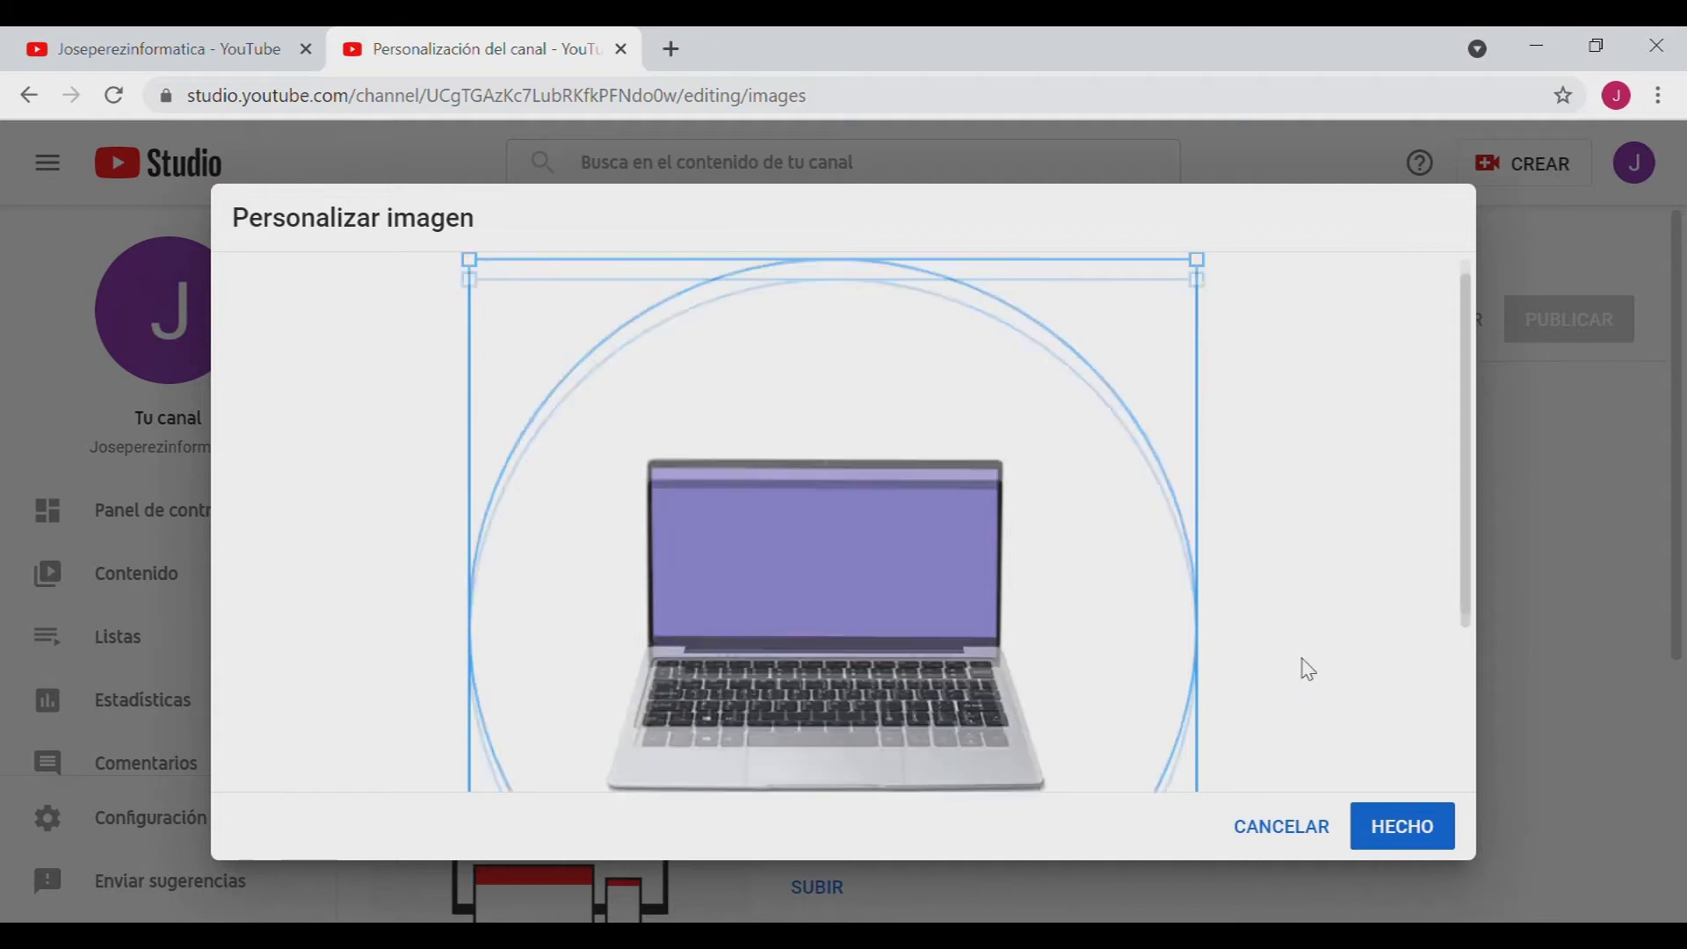
scroll(1309, 670, "up", 1)
key("ctrl+minus")
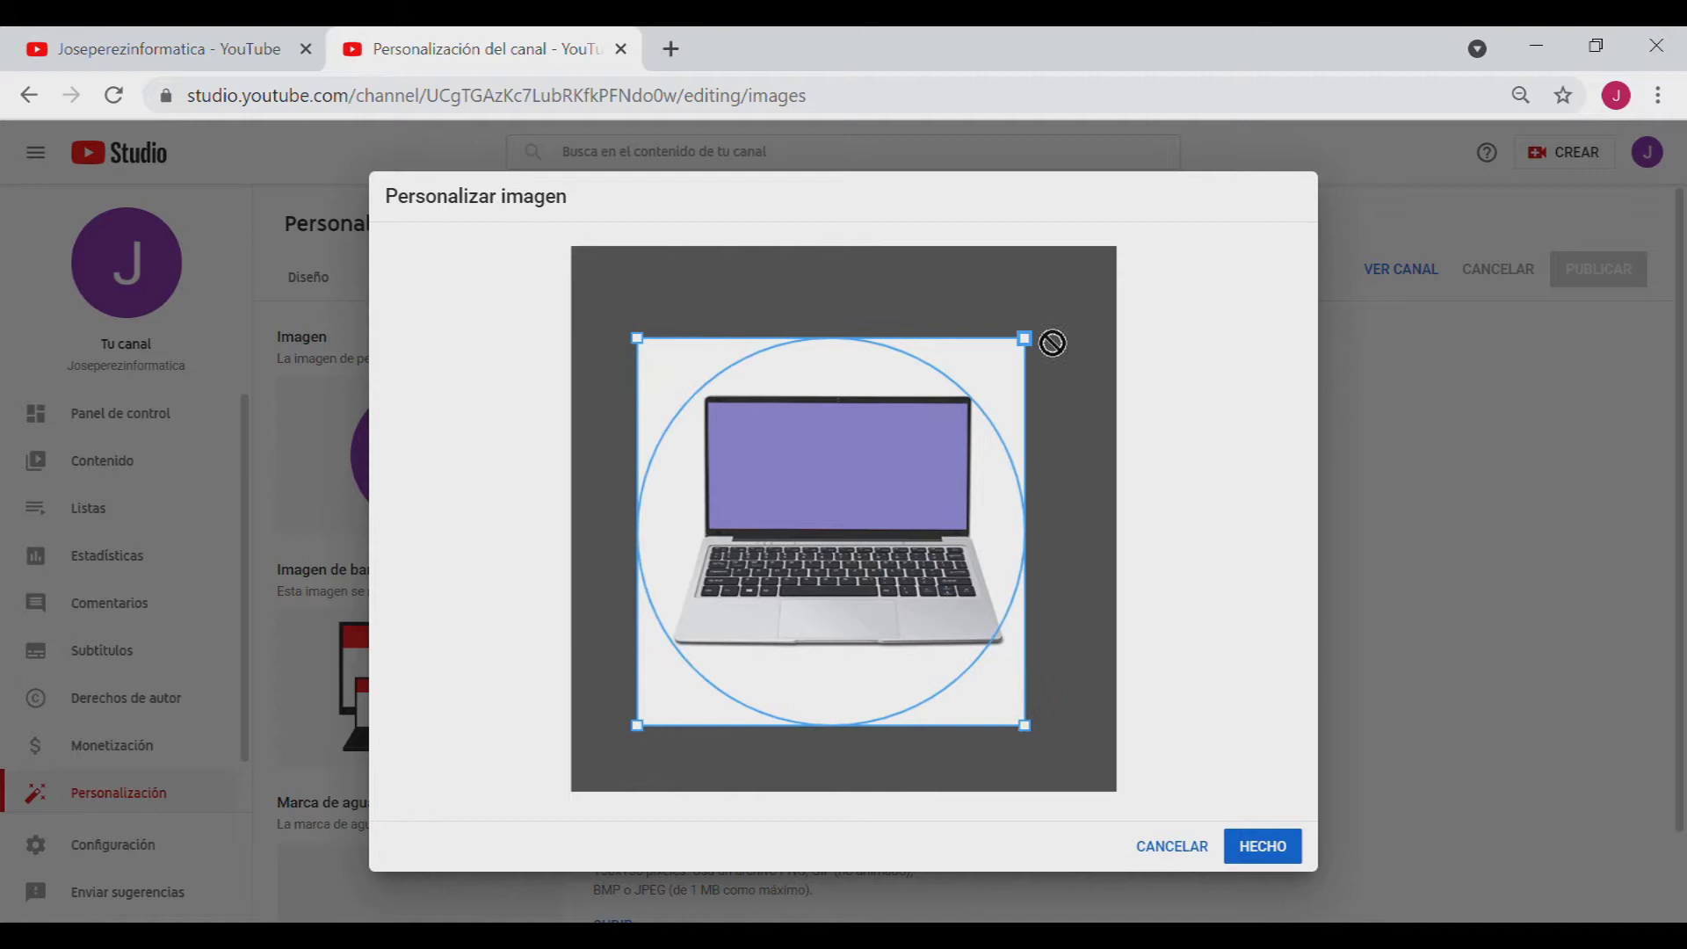
left_click_drag(1062, 331, 1064, 317)
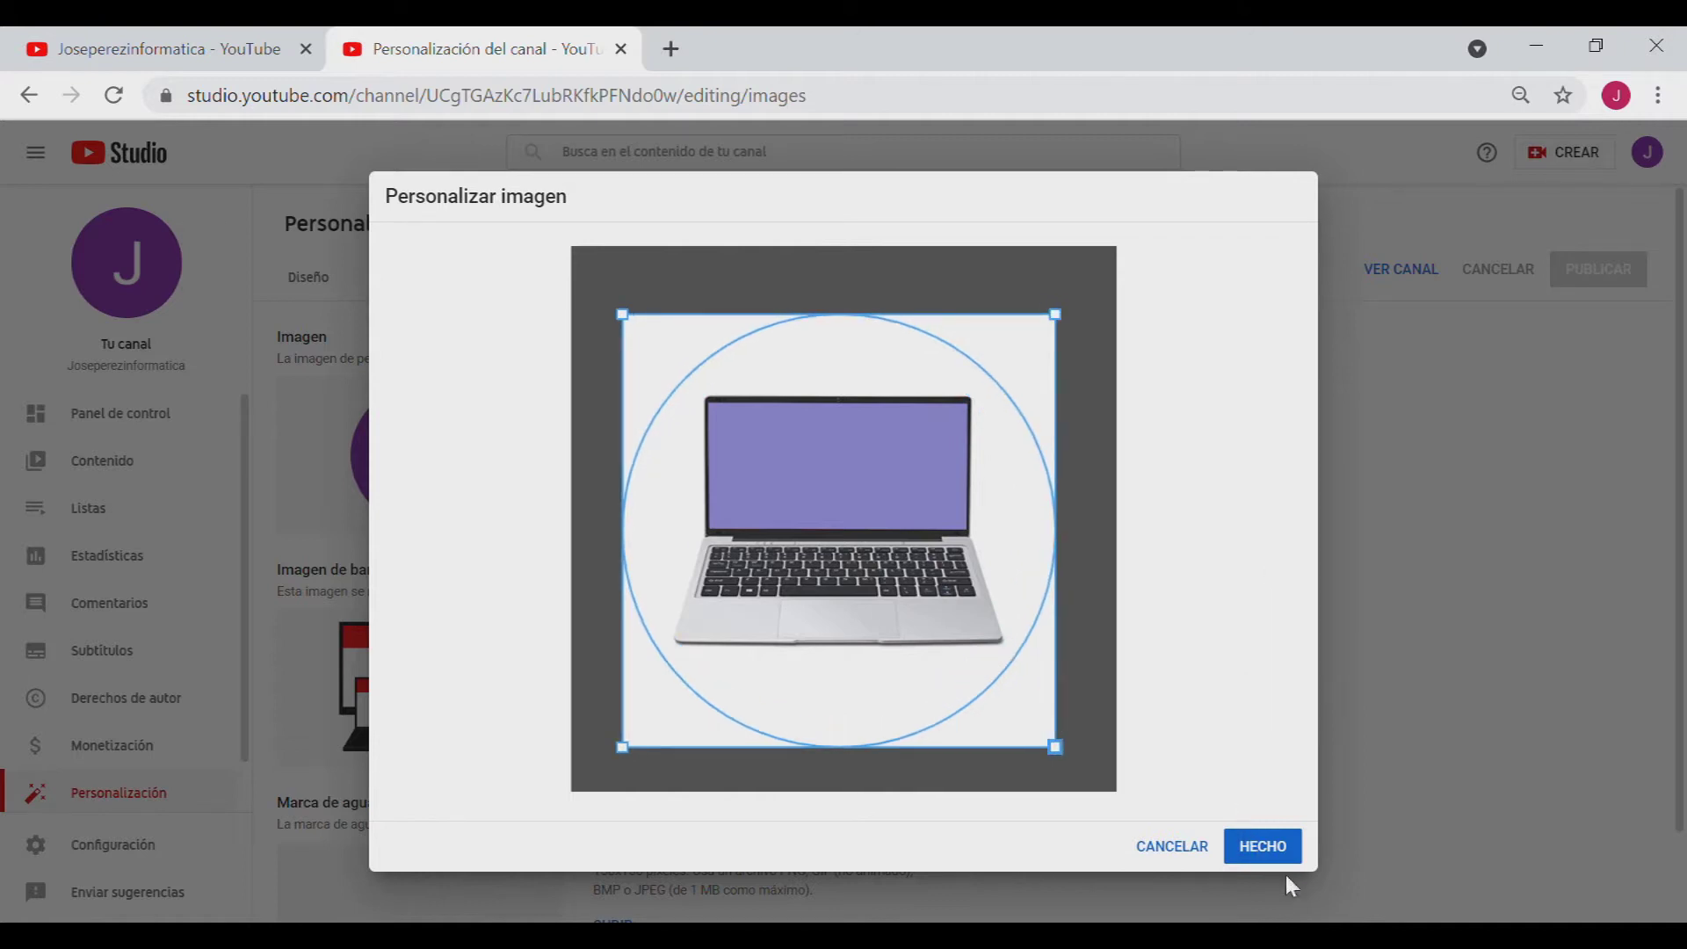
left_click(1276, 848)
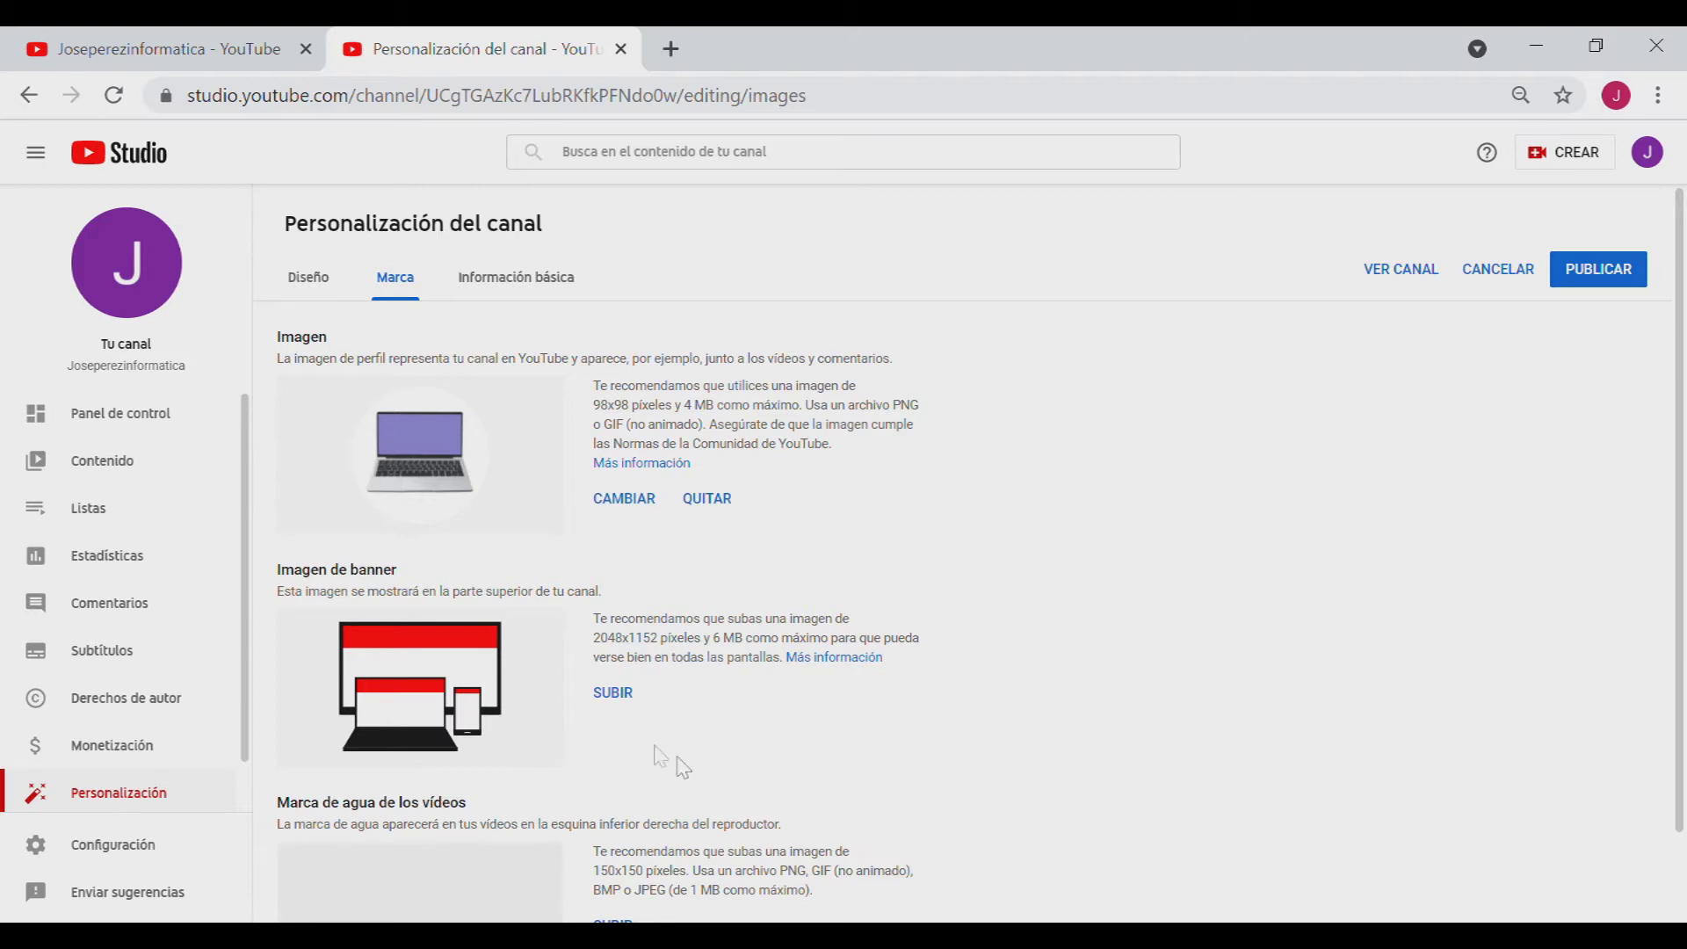
- Upload the rainbow-striped image as the channel banner and accept its full-size framing
left_click(625, 703)
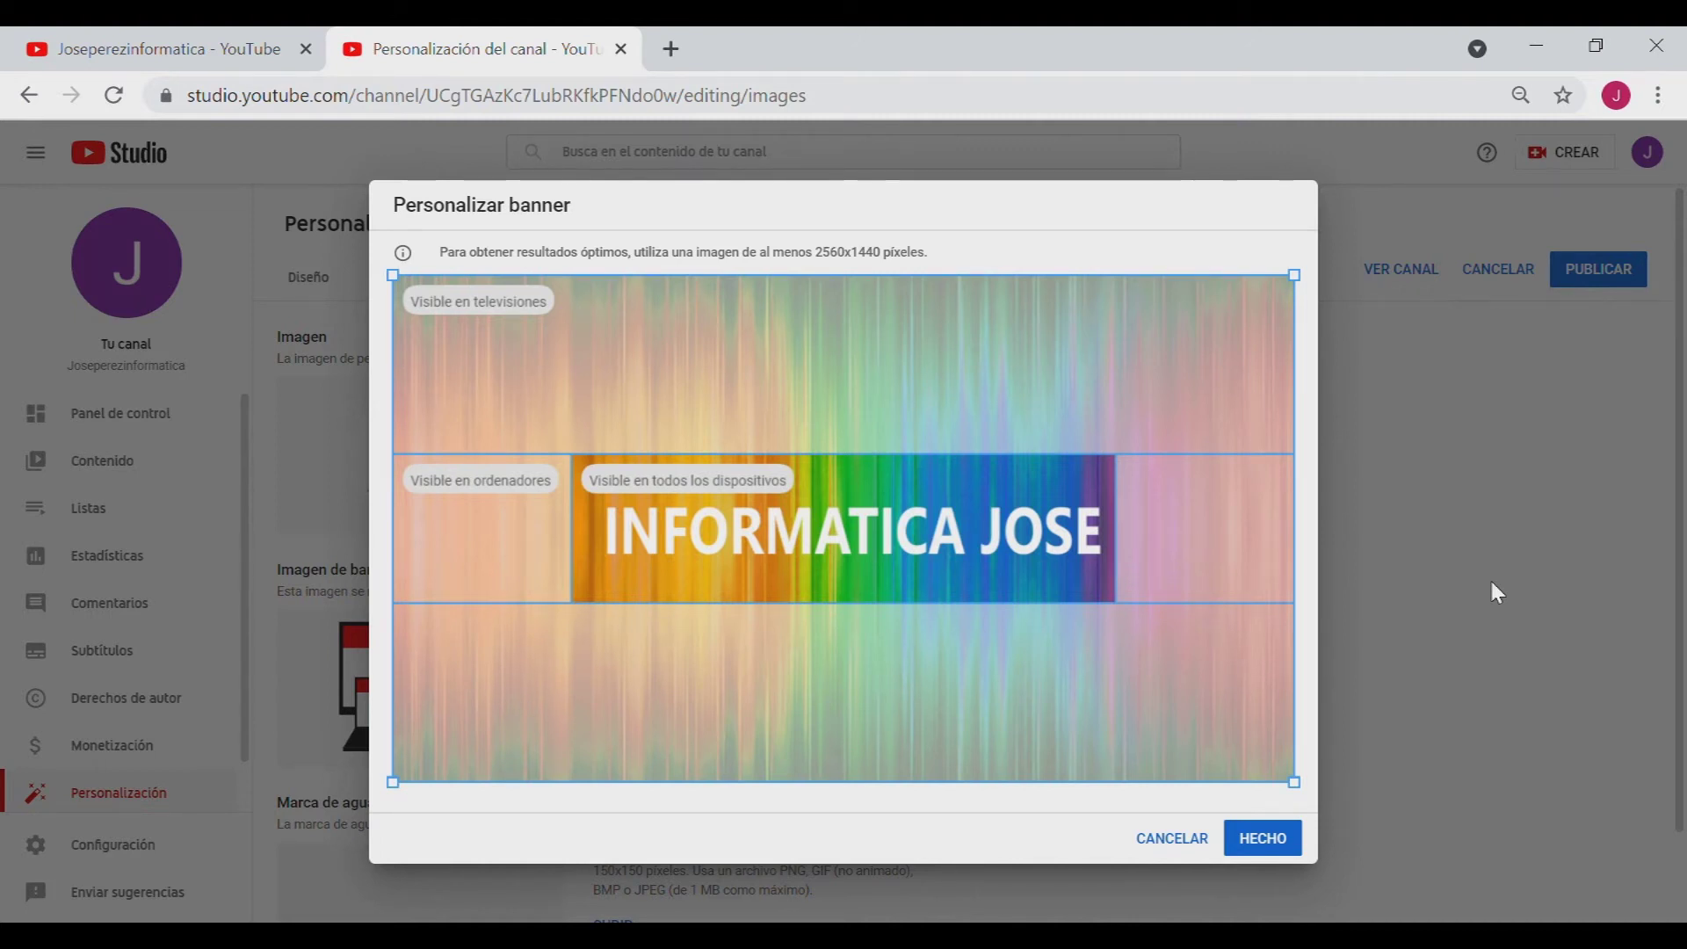
left_click(1271, 841)
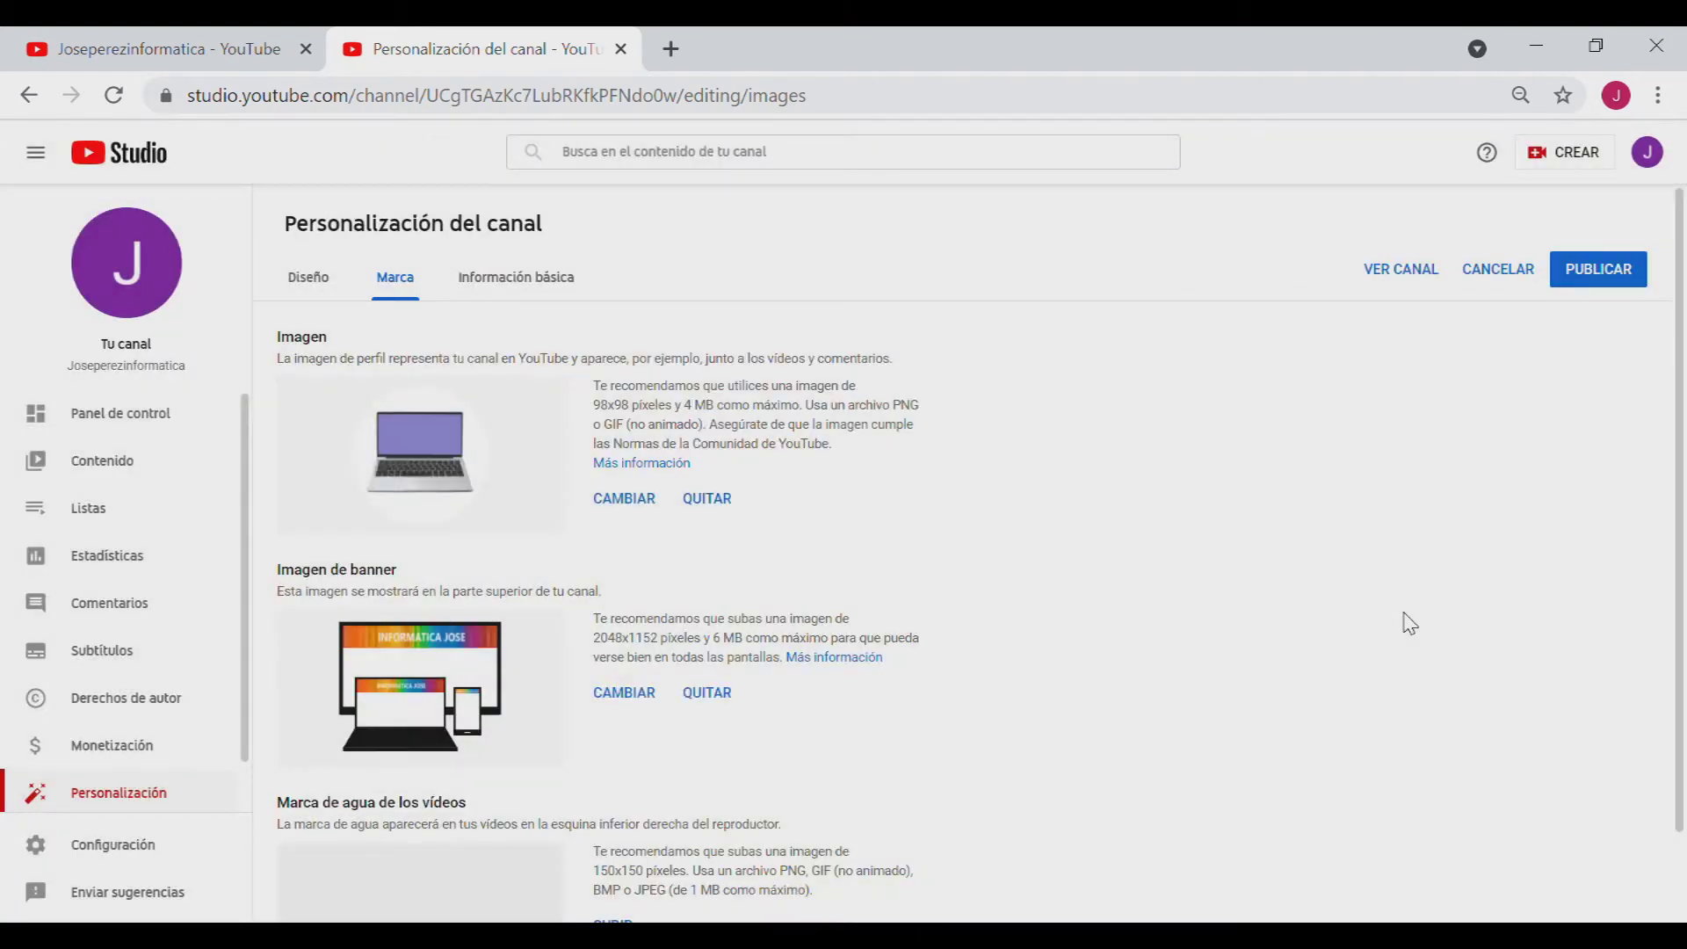
- Upload the laptop image as the video watermark, cropped closer around the laptop, and set it to show for "Todo el vídeo"
scroll(1151, 659, "down", 1)
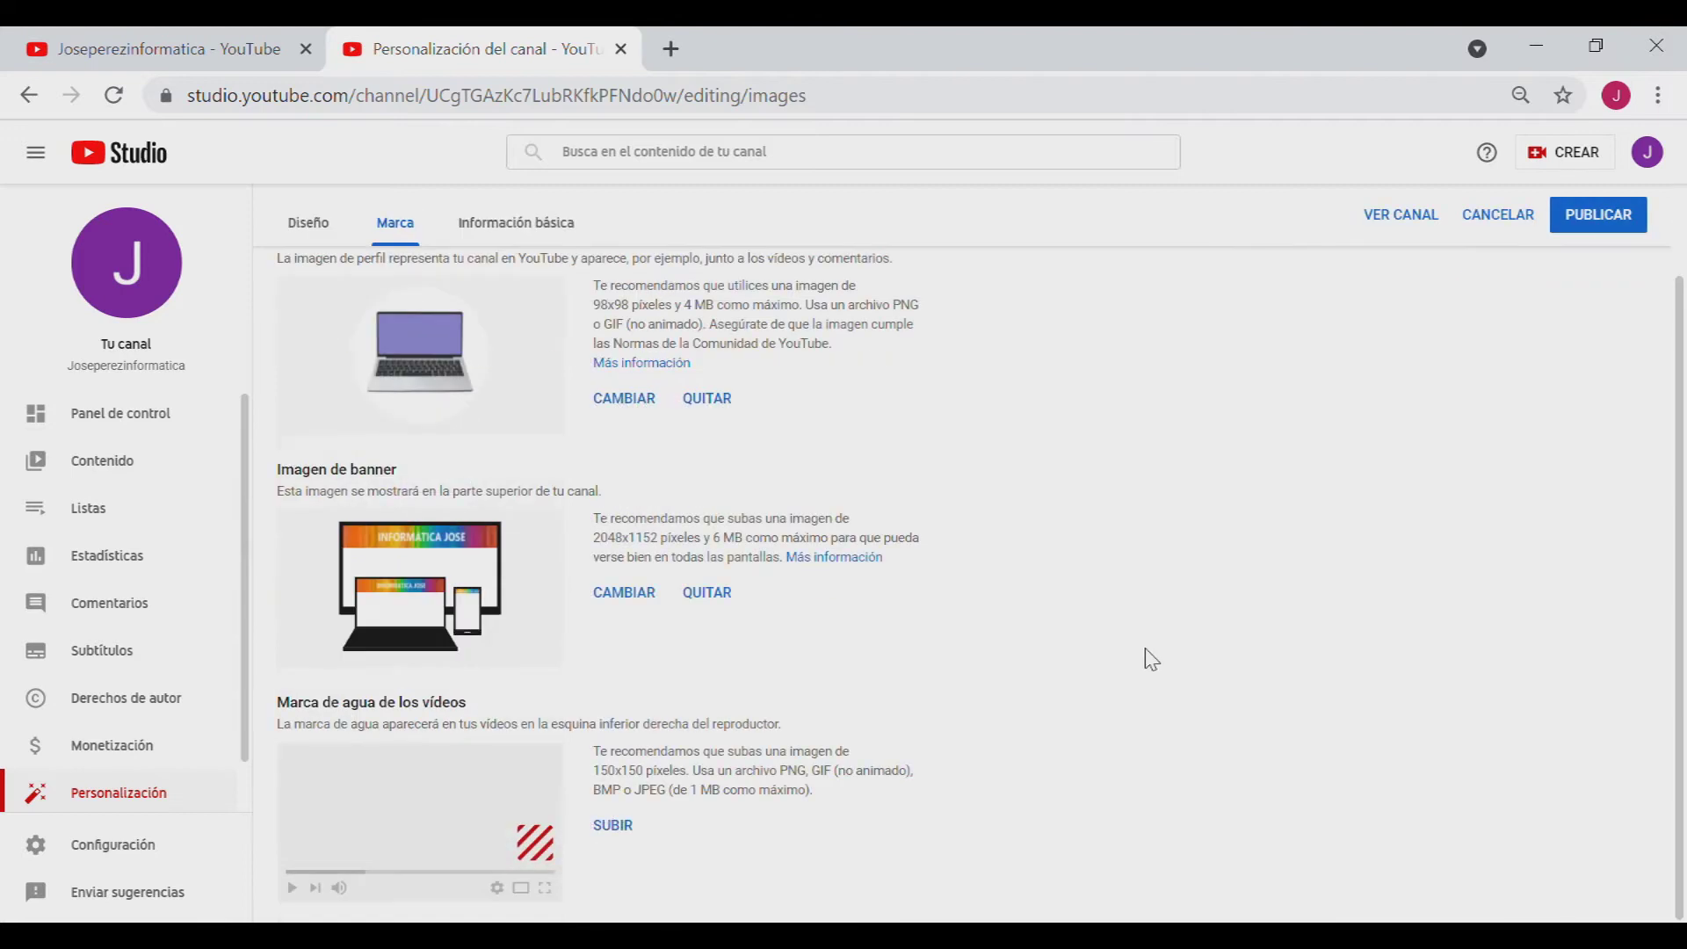
left_click(619, 825)
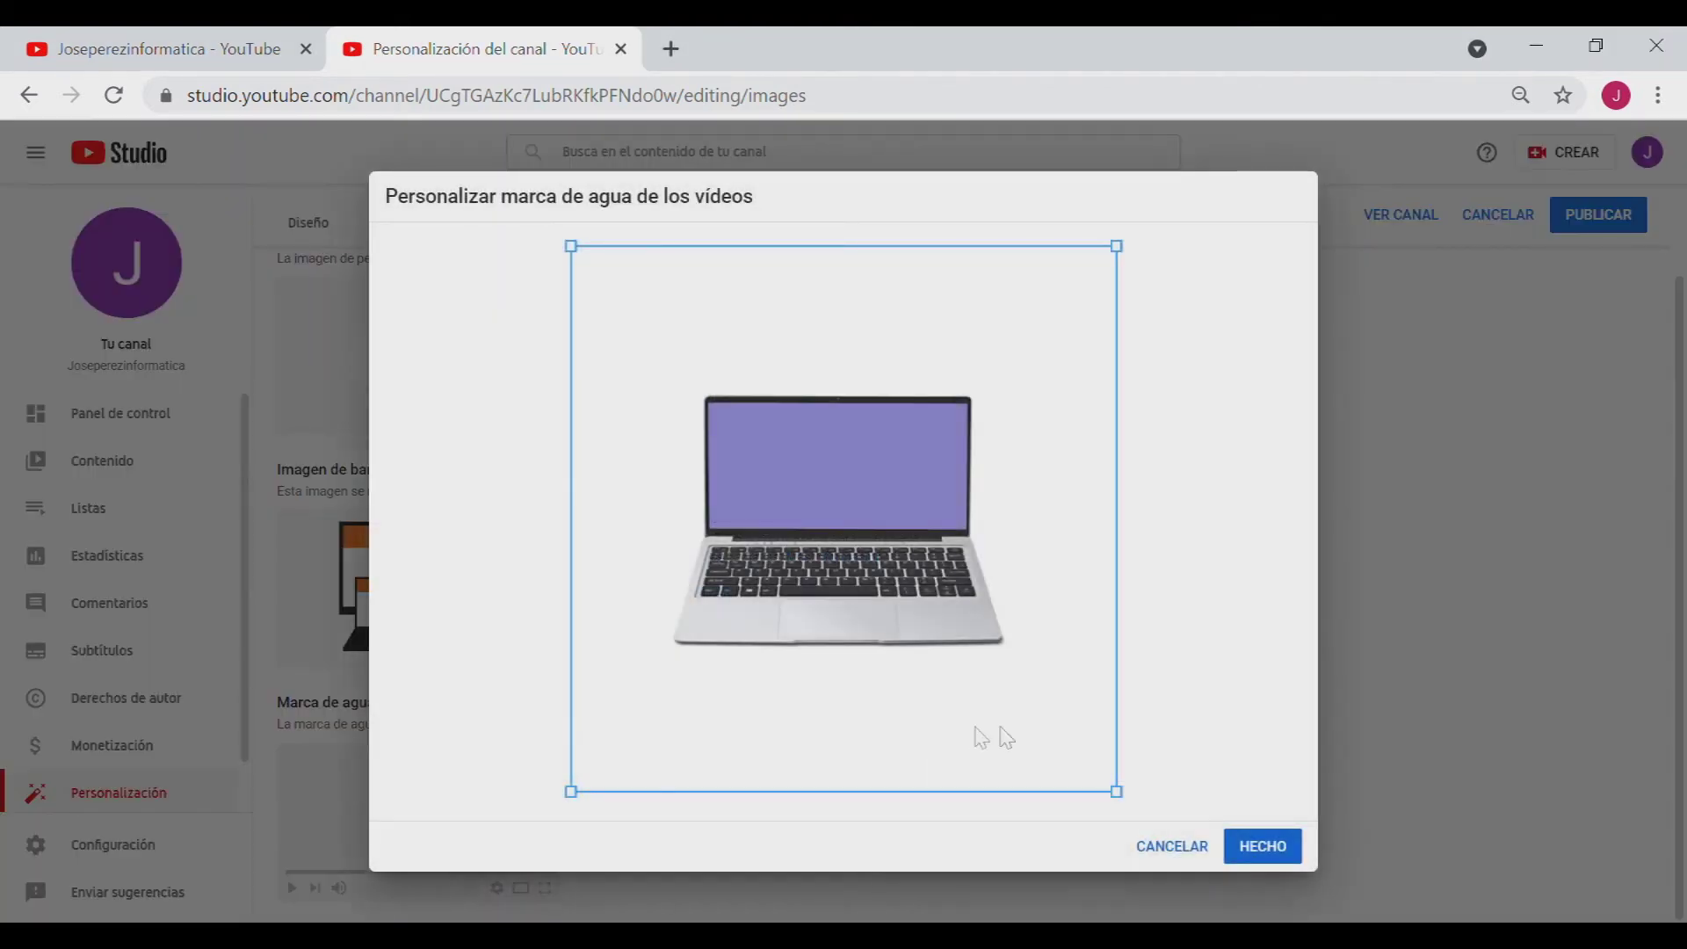
left_click_drag(1114, 799, 1037, 713)
left_click_drag(573, 247, 675, 355)
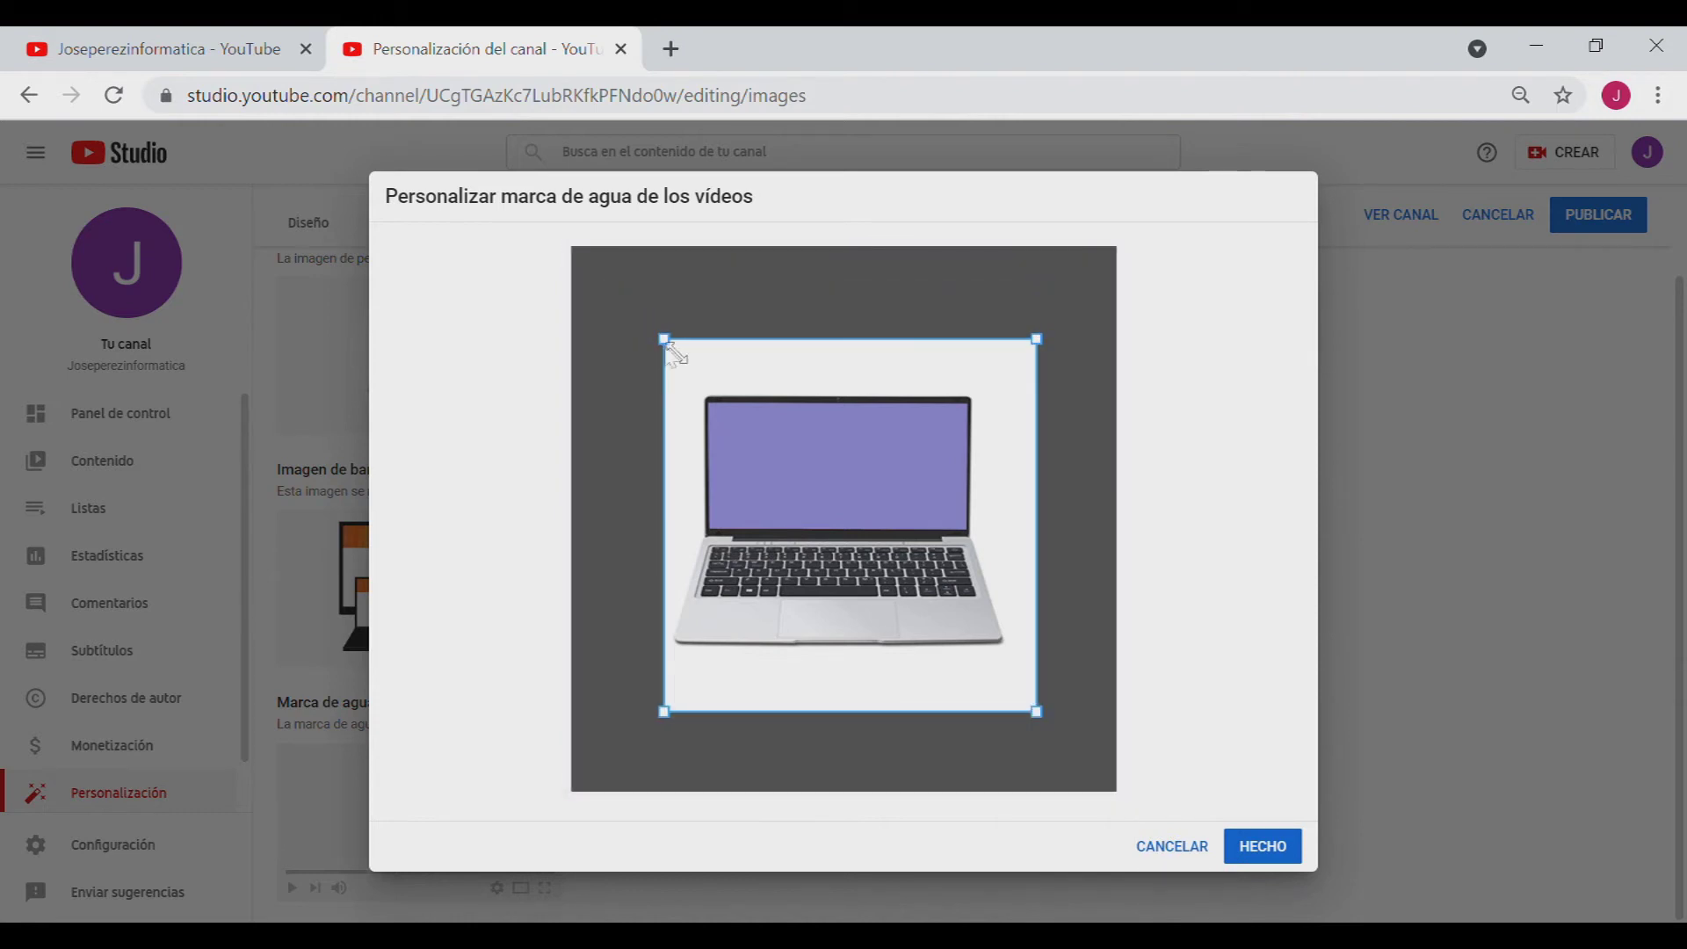
left_click(1263, 849)
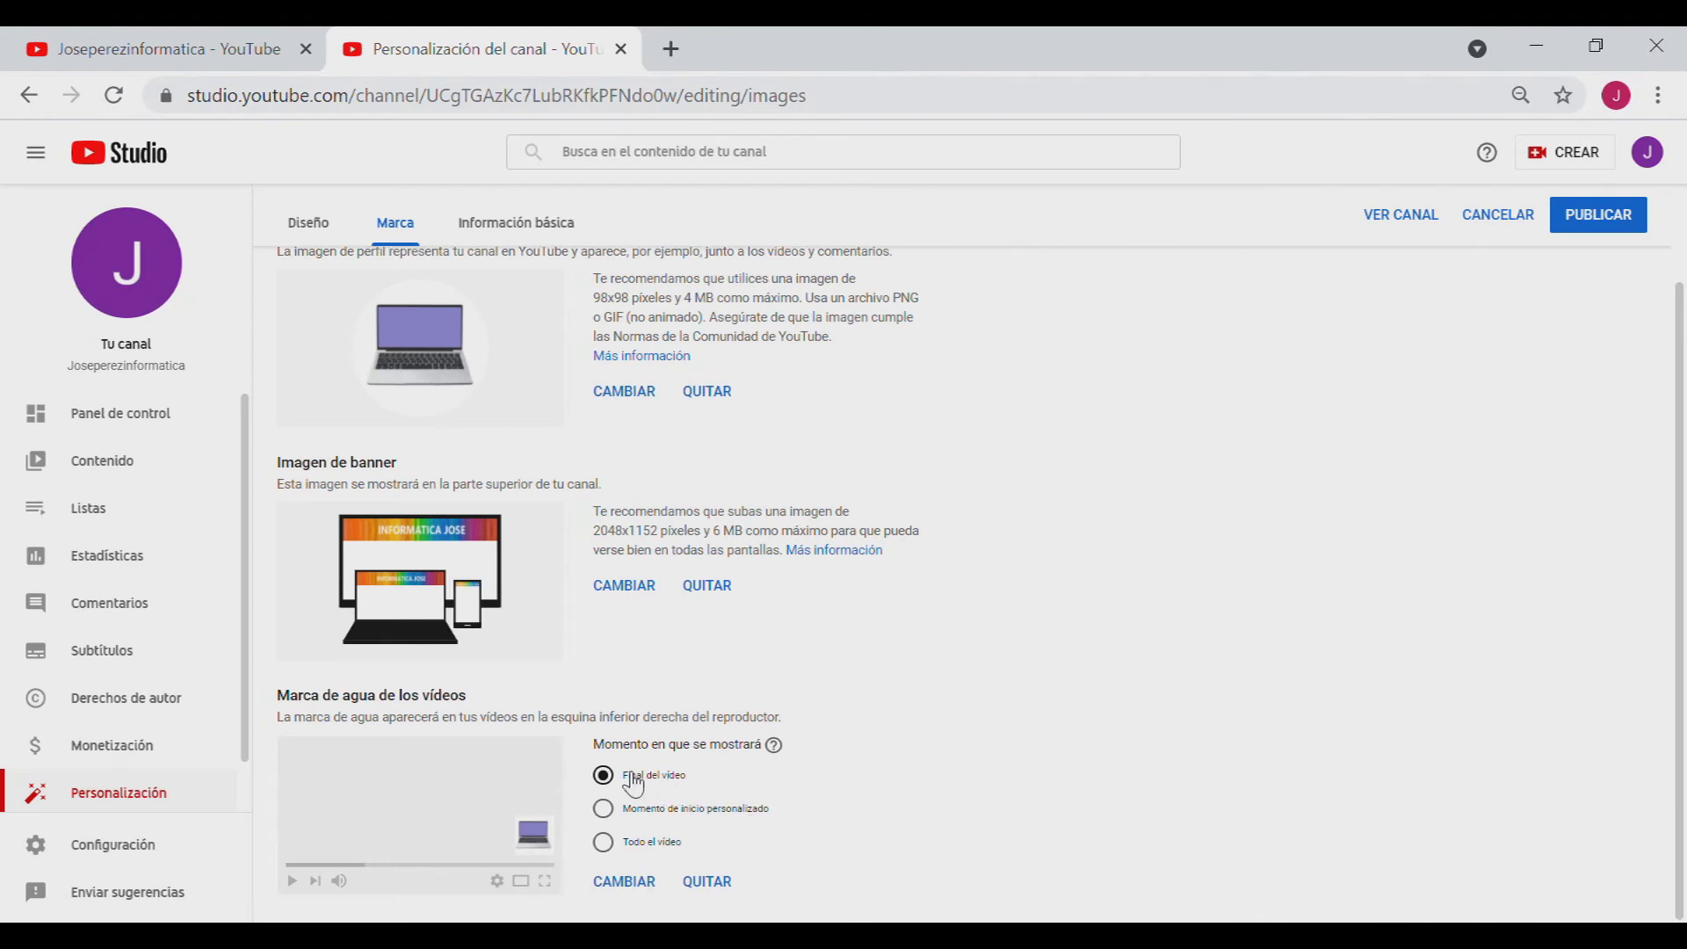
left_click(606, 845)
- Write a Spanish channel description presenting a computing channel with video tutorials for getting familiar with computers, and publish the customization changes
left_click(518, 226)
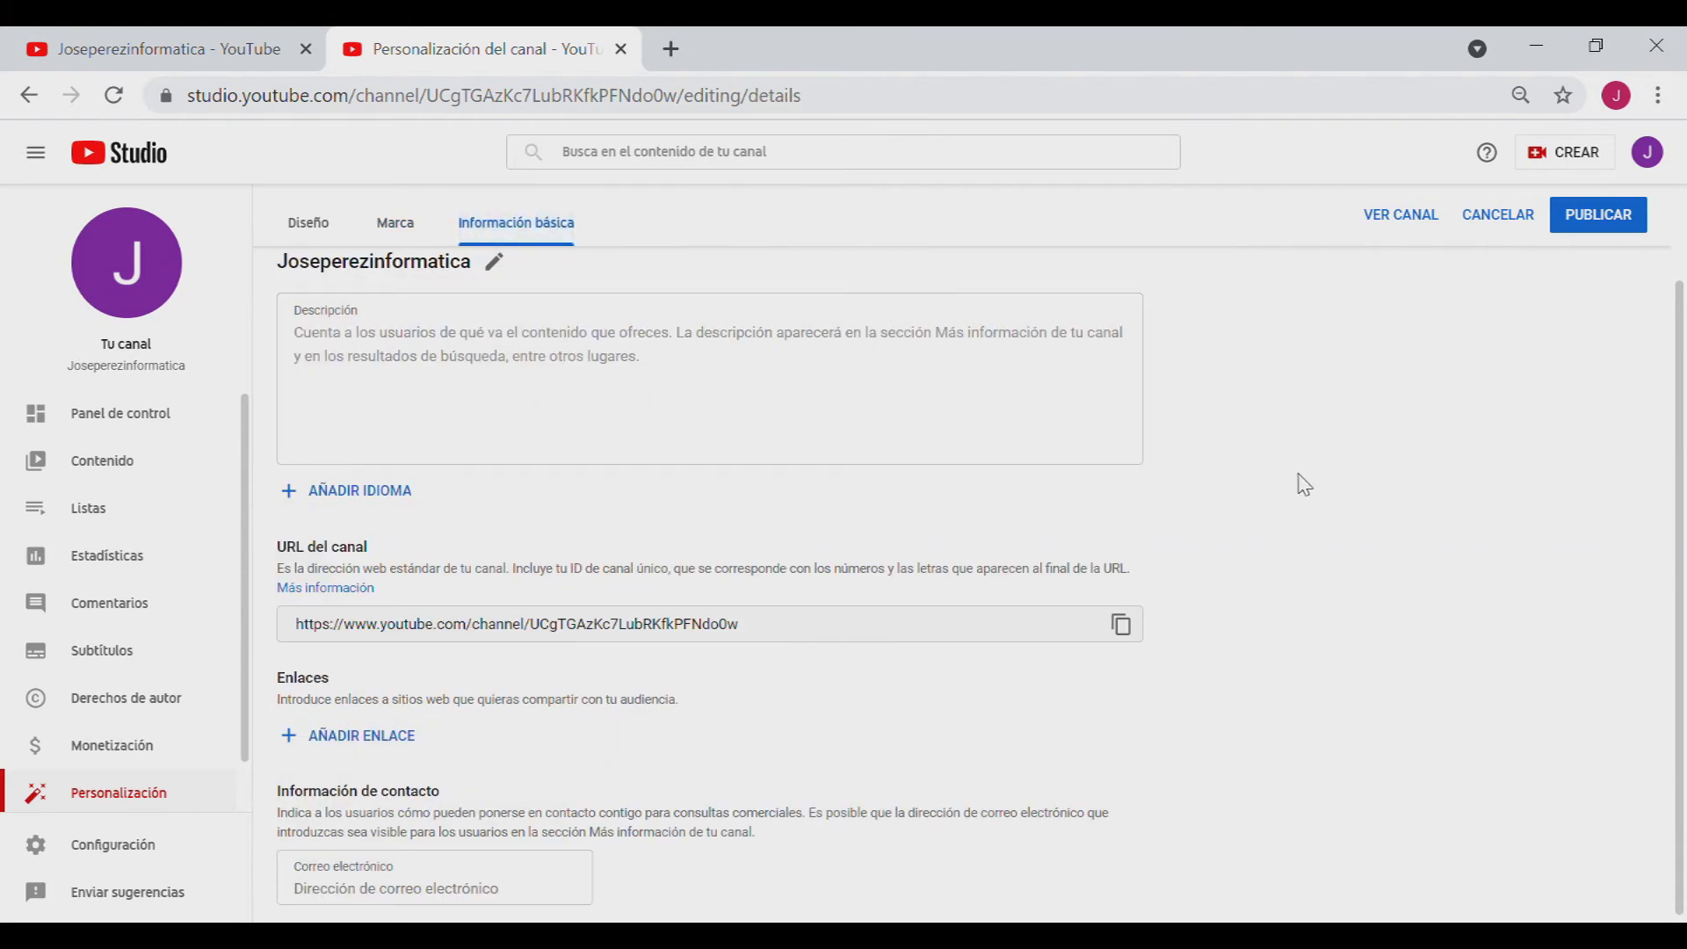
key("Tab")
type("Canal dedicado al mundo de la informática. Se ofrecen videos tutoriales en los que te enseño a familiarizarte con el mundo de")
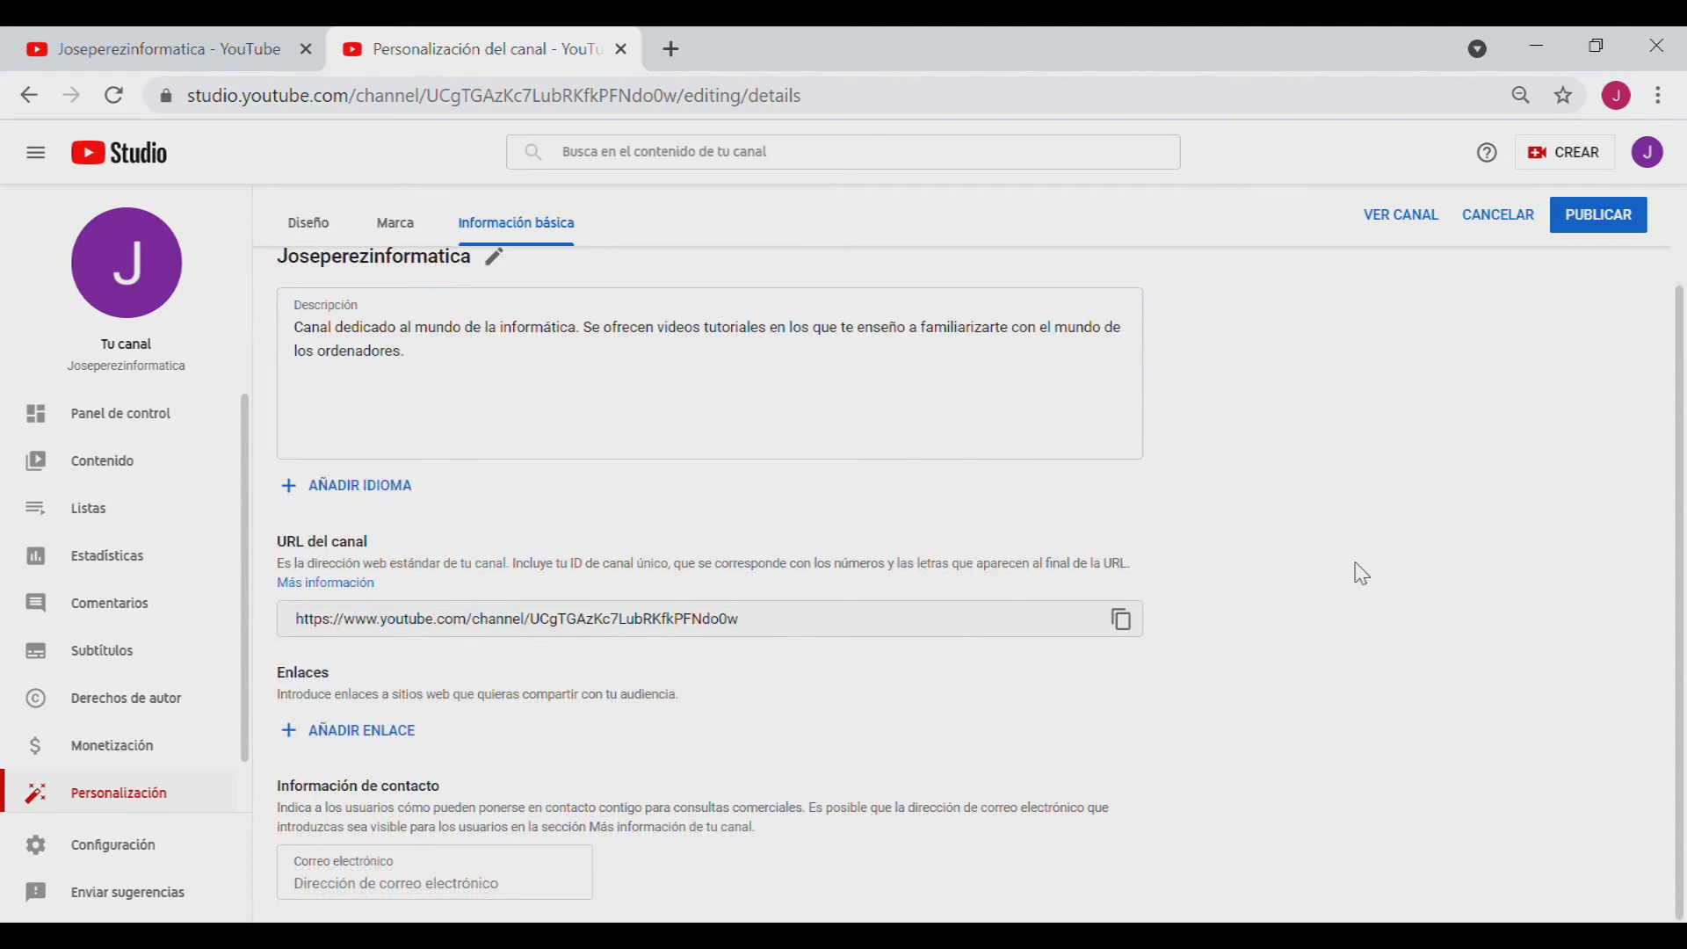
left_click(1632, 227)
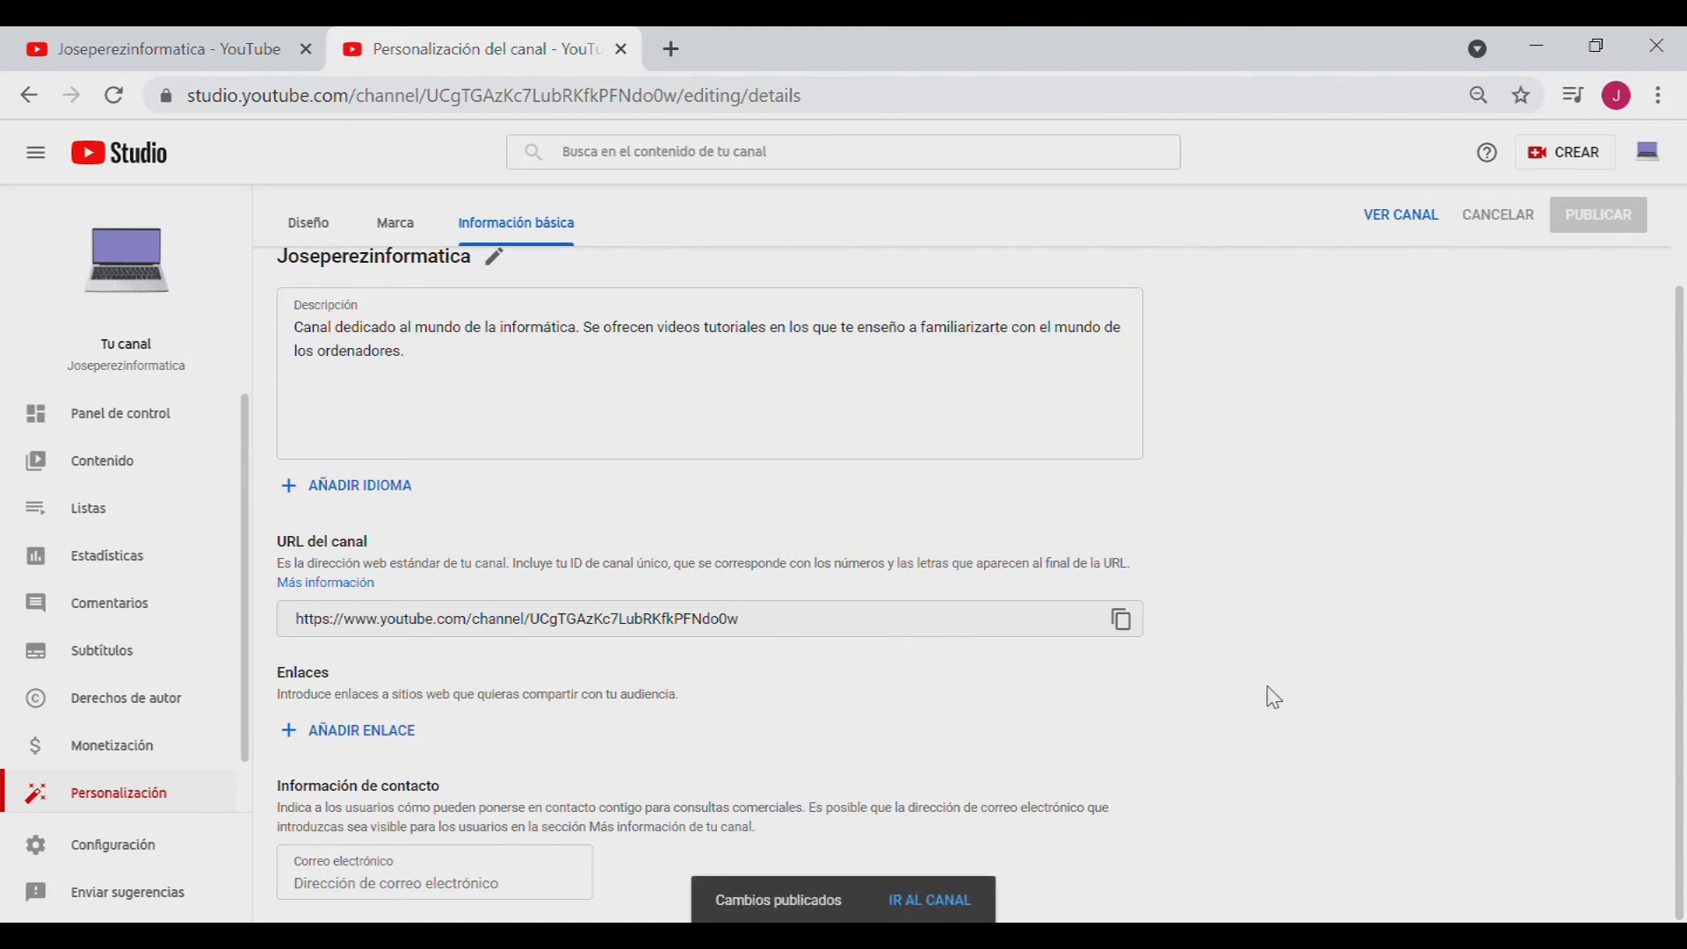
- Set the channel's country of residence to España in the channel settings
left_click(150, 857)
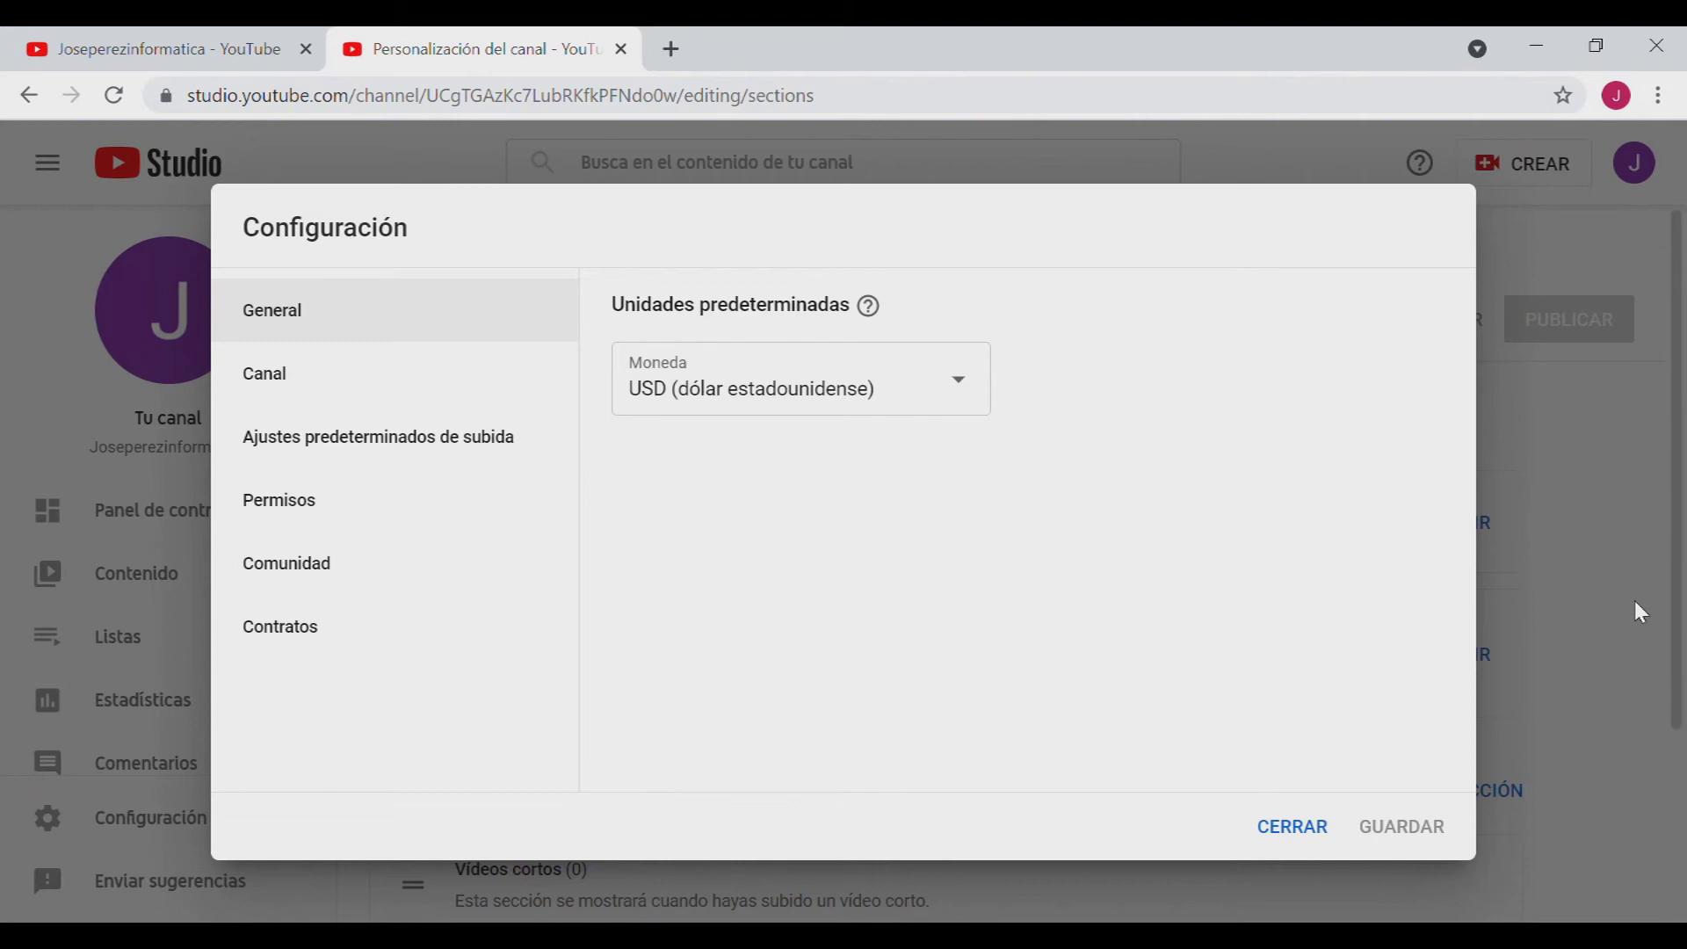
left_click(301, 388)
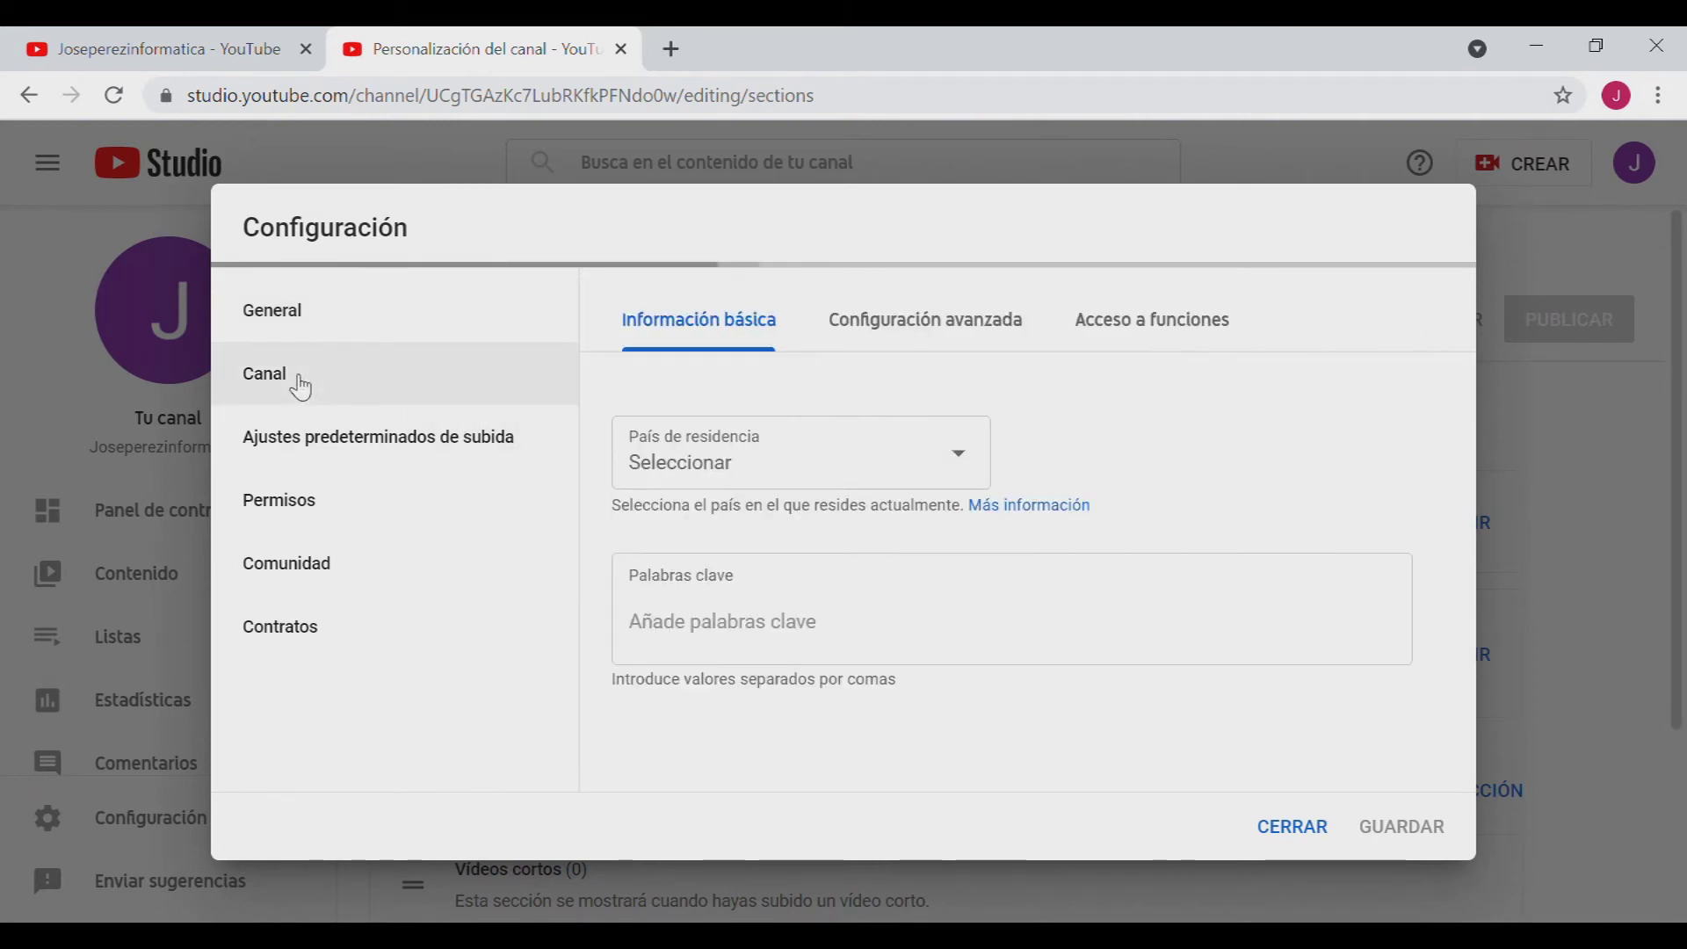
left_click(736, 473)
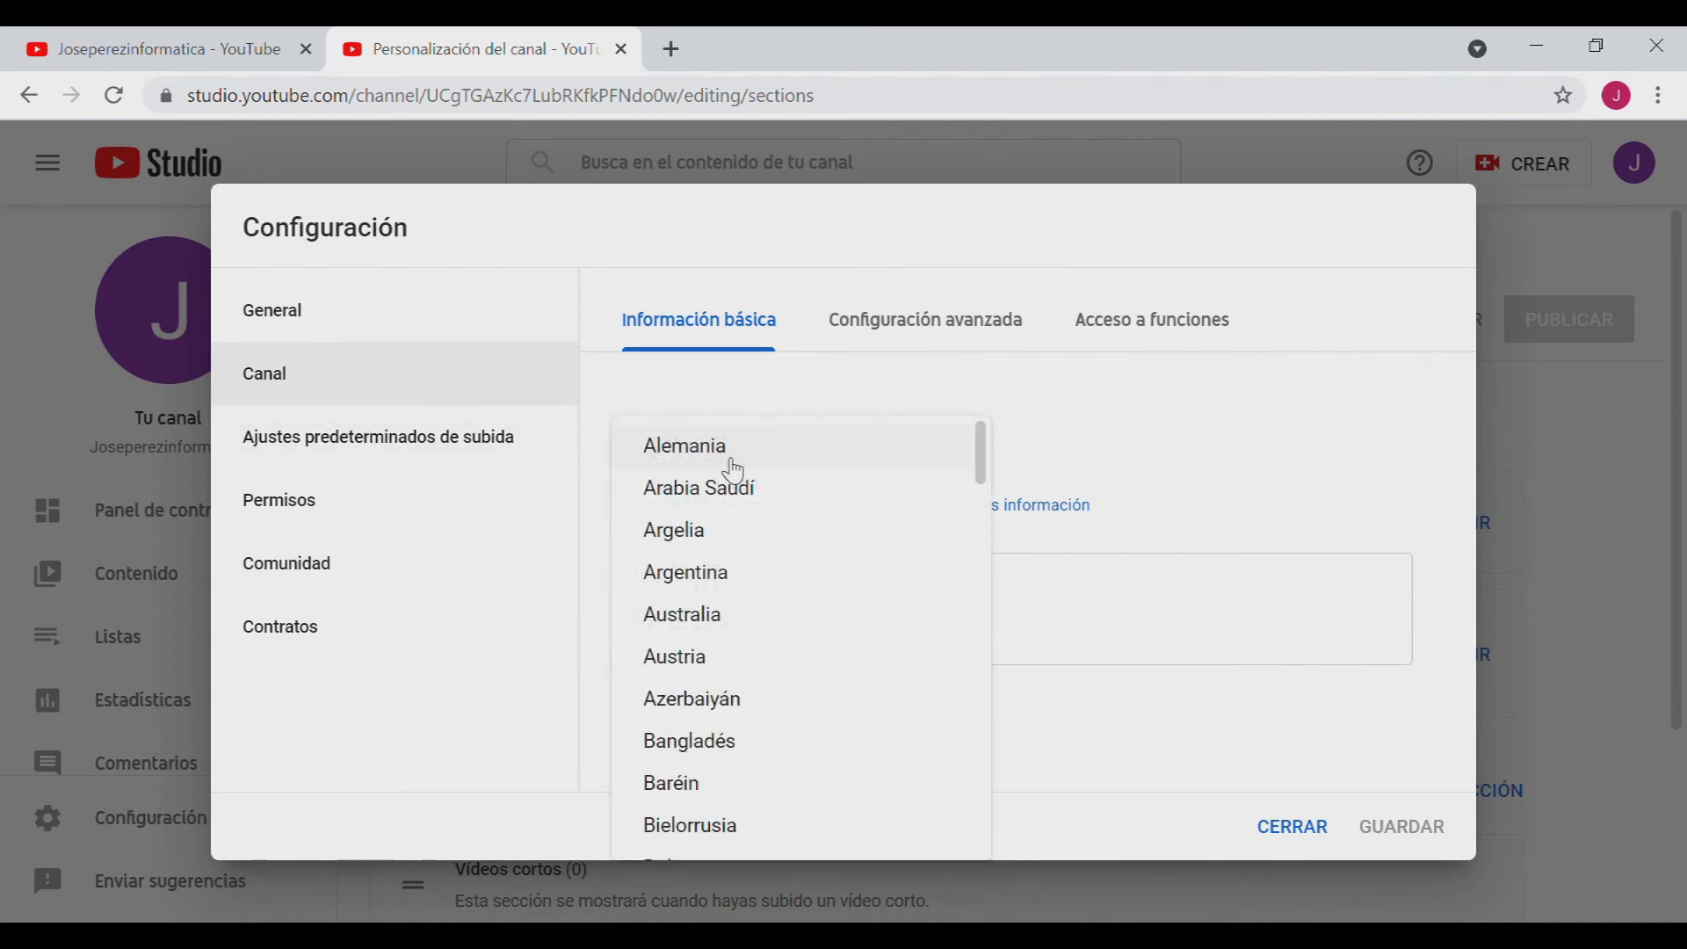
scroll(742, 641, "down", 10)
left_click(738, 641)
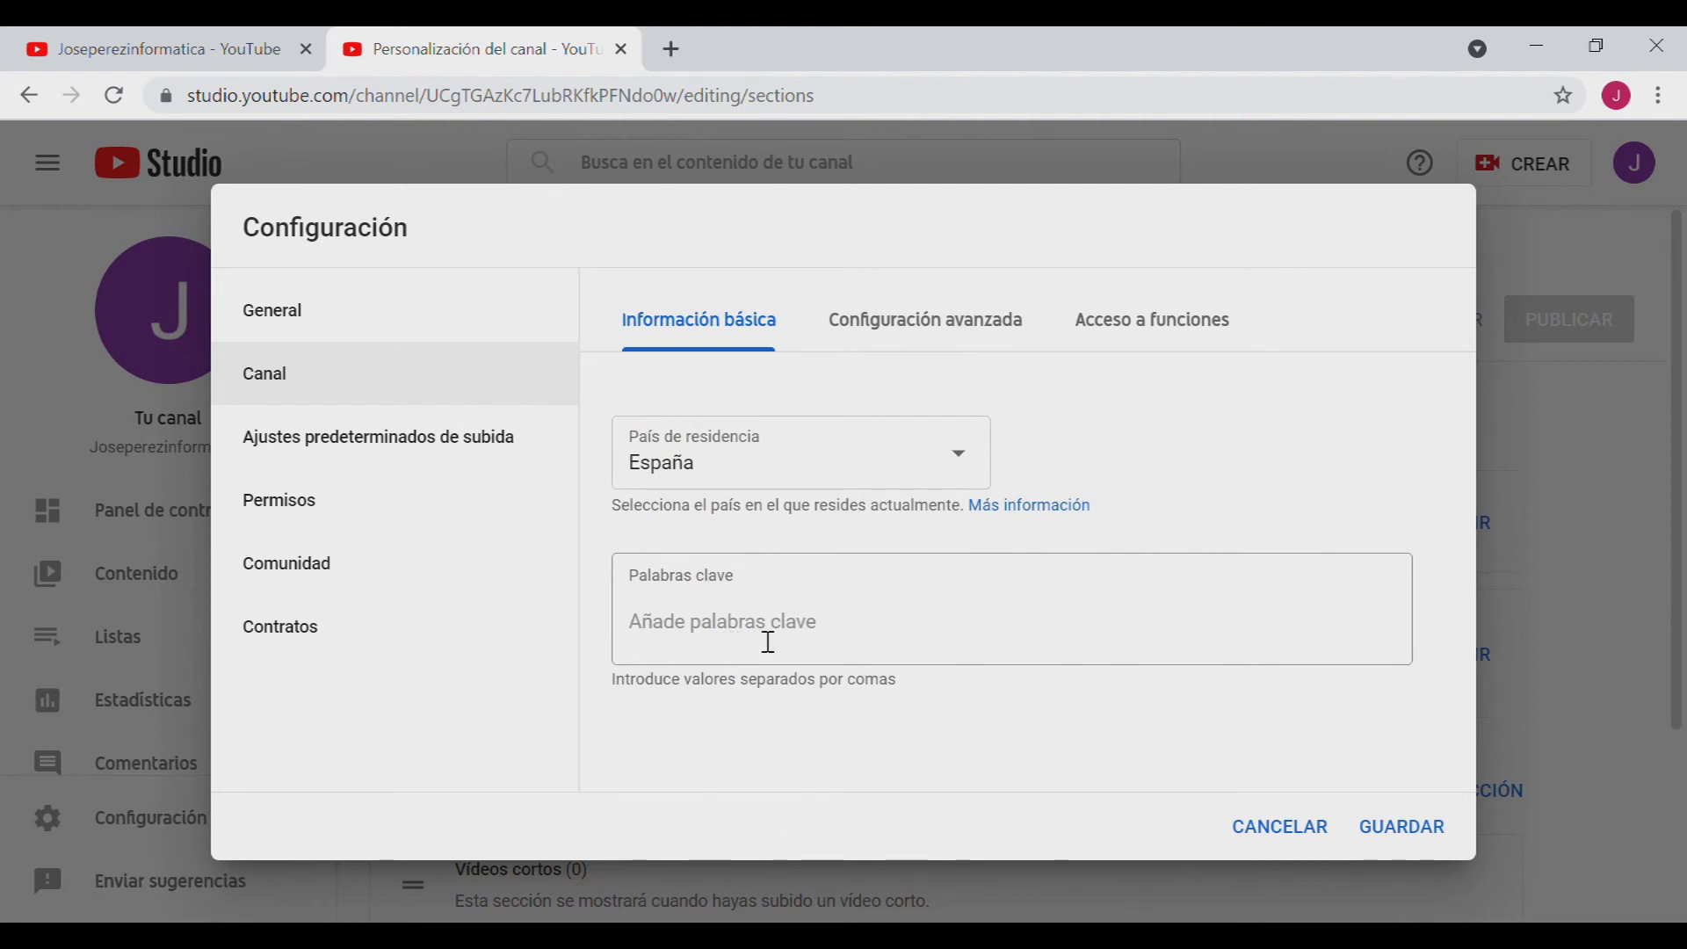
- Add the channel keywords informatica, ordenadores, pc, internet and windows, open the advanced configuration and save the settings
left_click(769, 643)
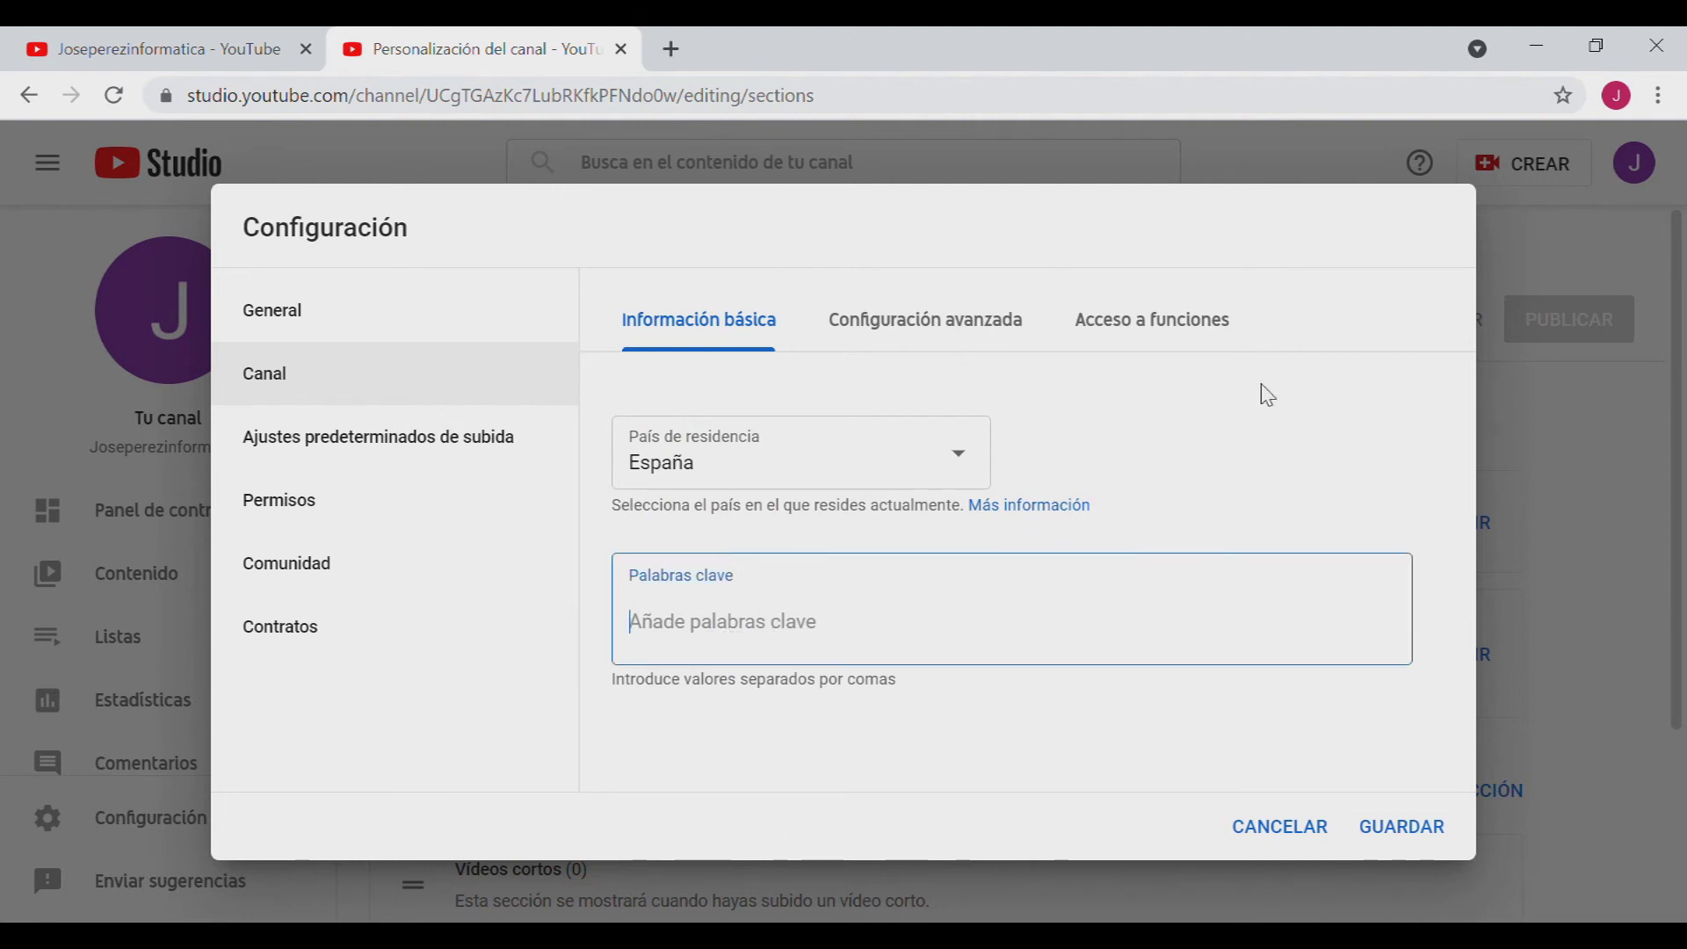
type("info")
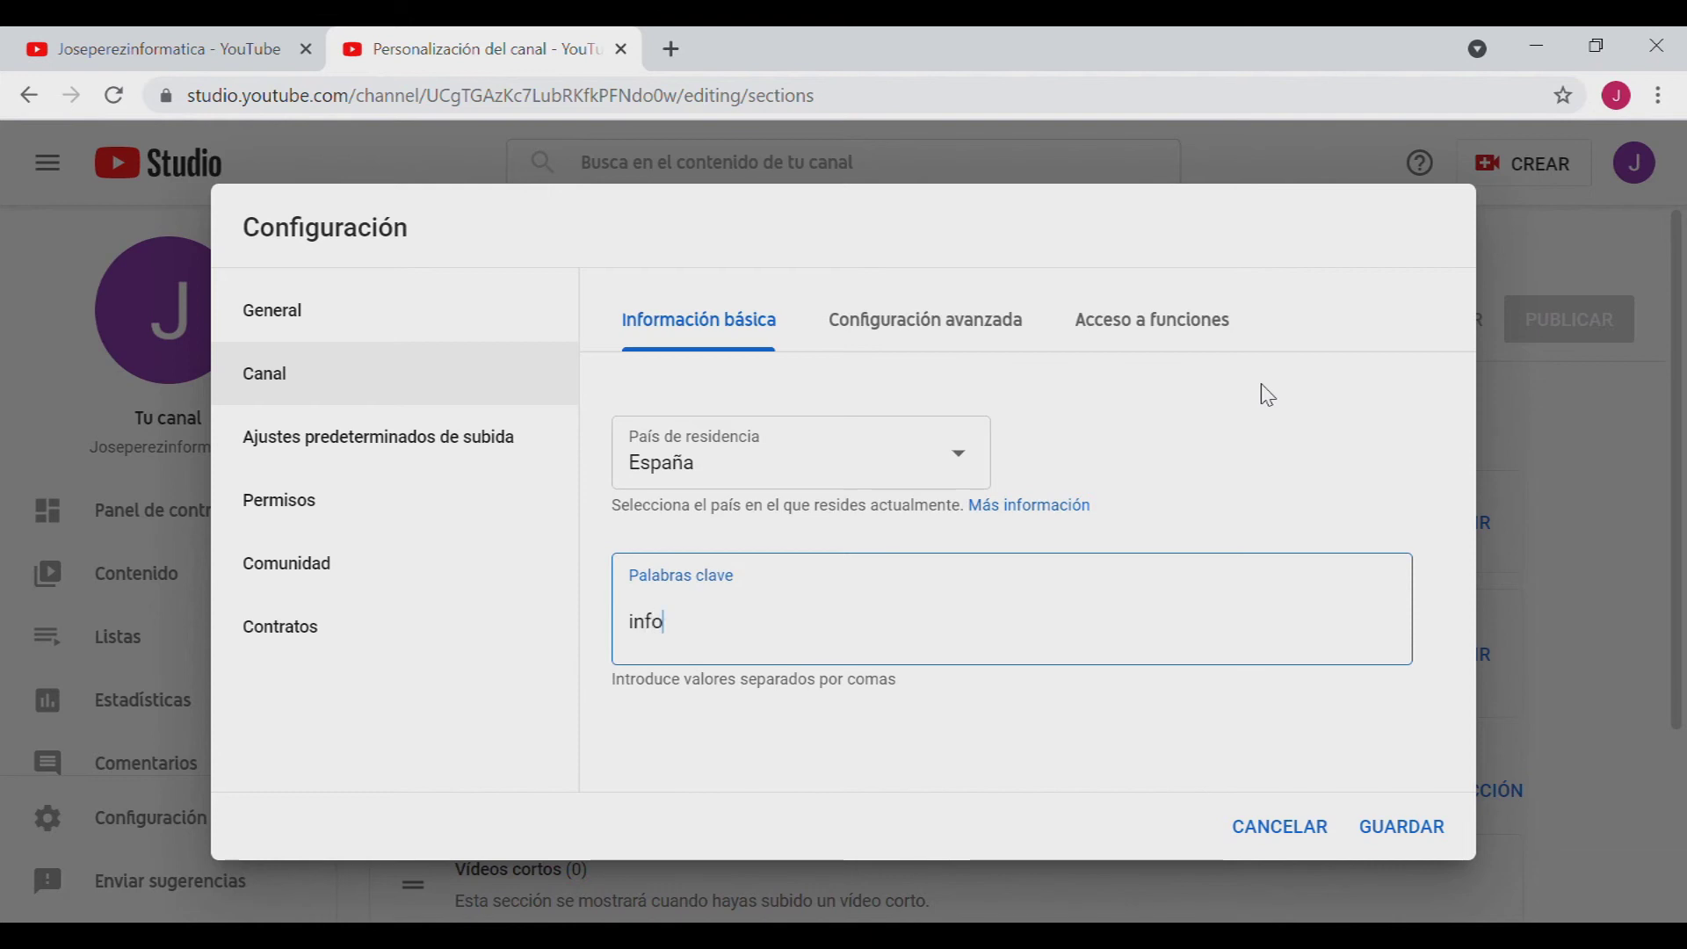
type("rma")
key("ctrl+a")
type("informatica, ordenadores, pc, internet, windows")
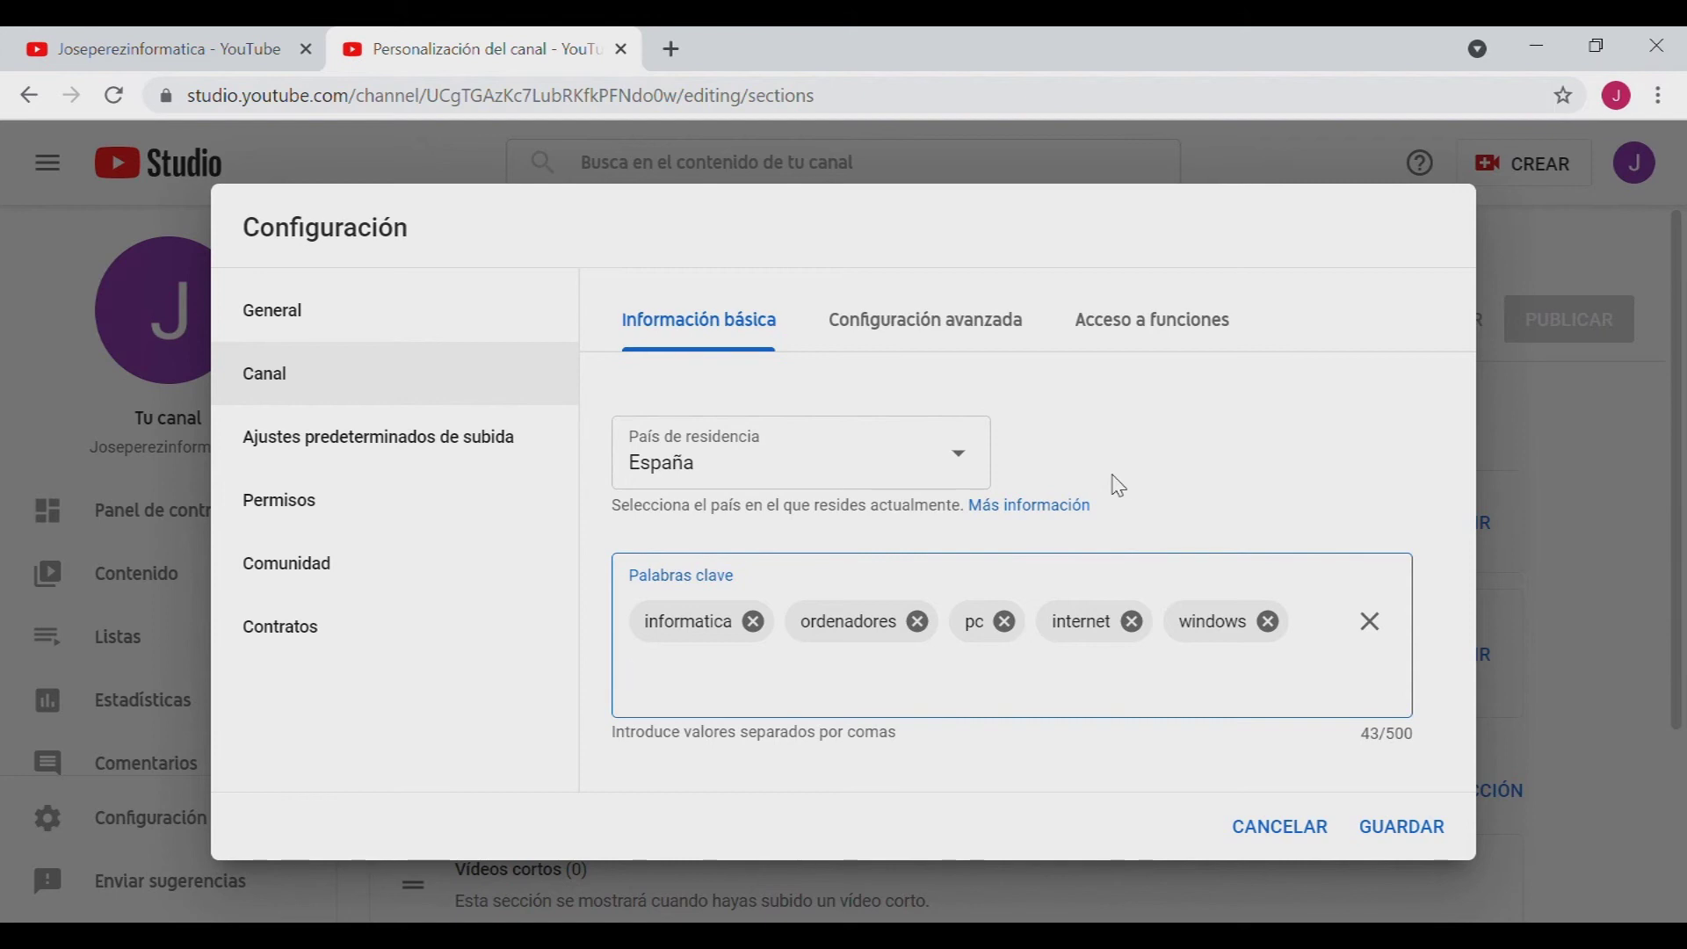
left_click(962, 338)
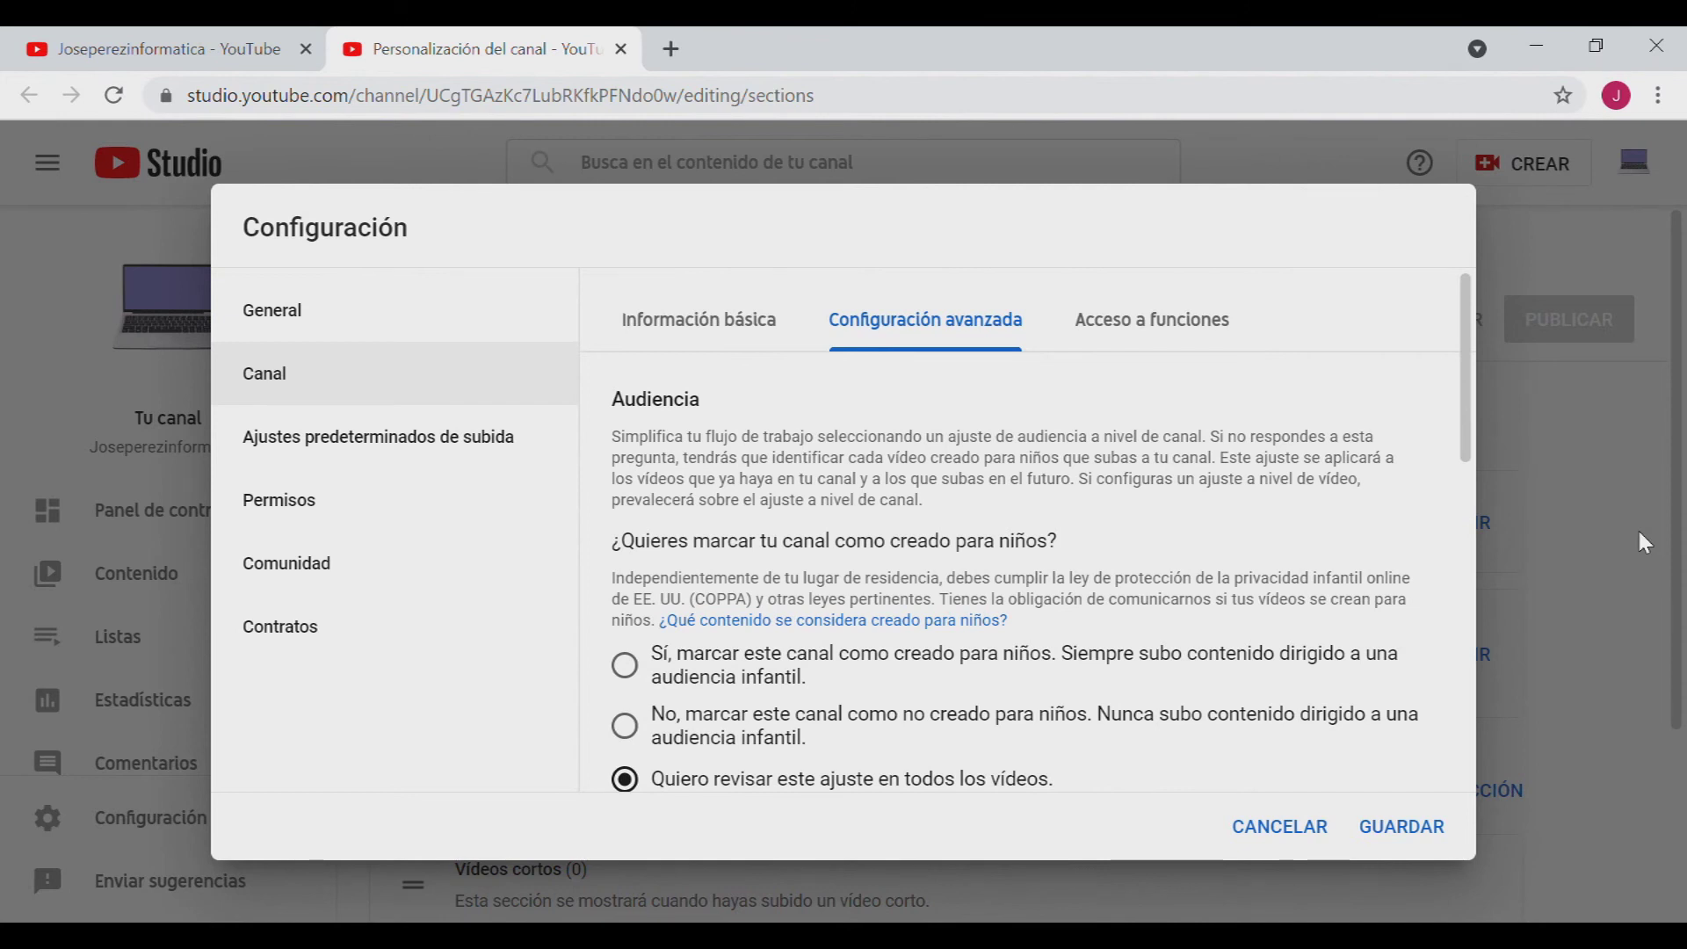
left_click(1416, 836)
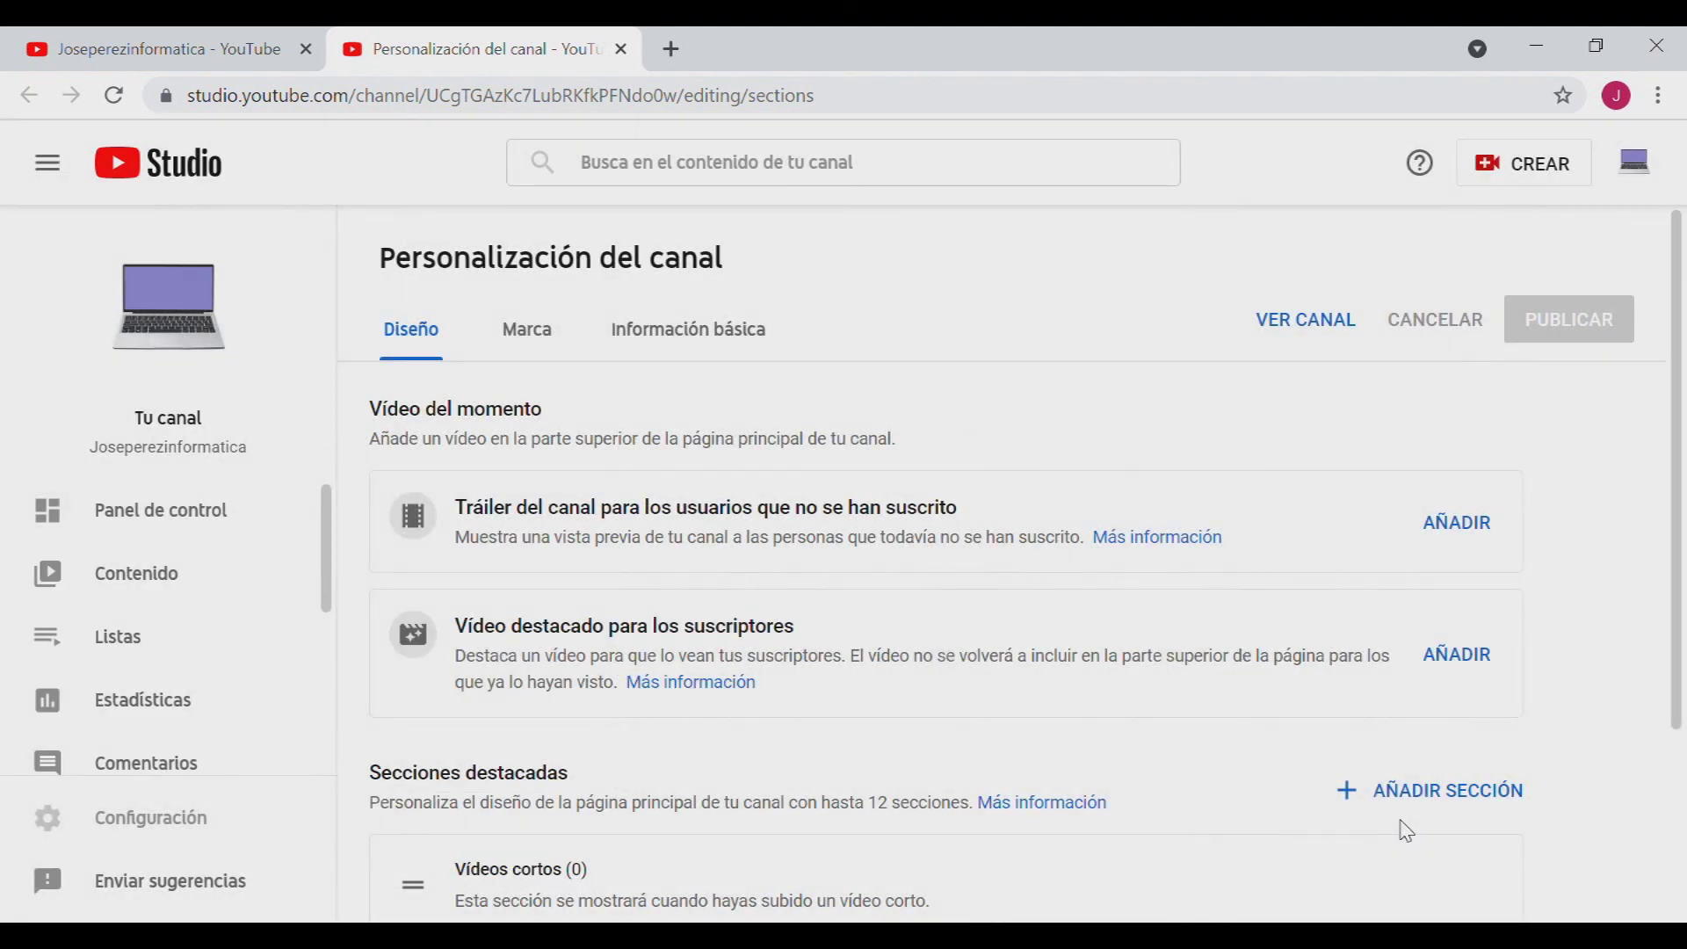
- Open the channel's public page to check its new banner and profile picture
left_click(1657, 167)
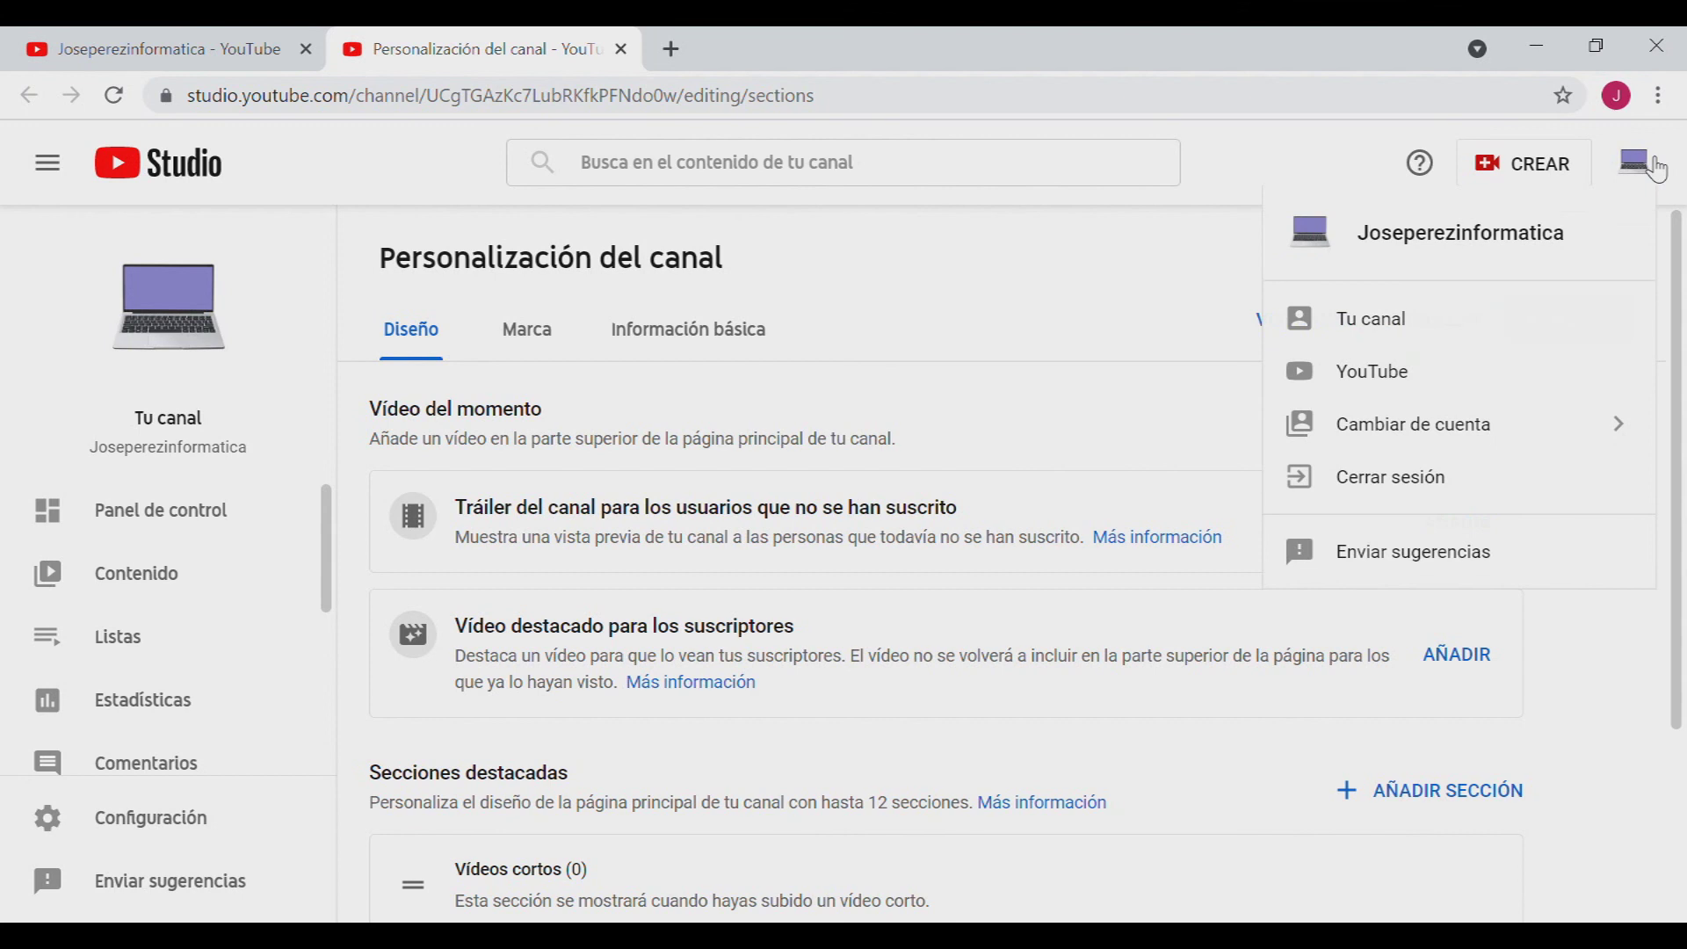
left_click(1445, 336)
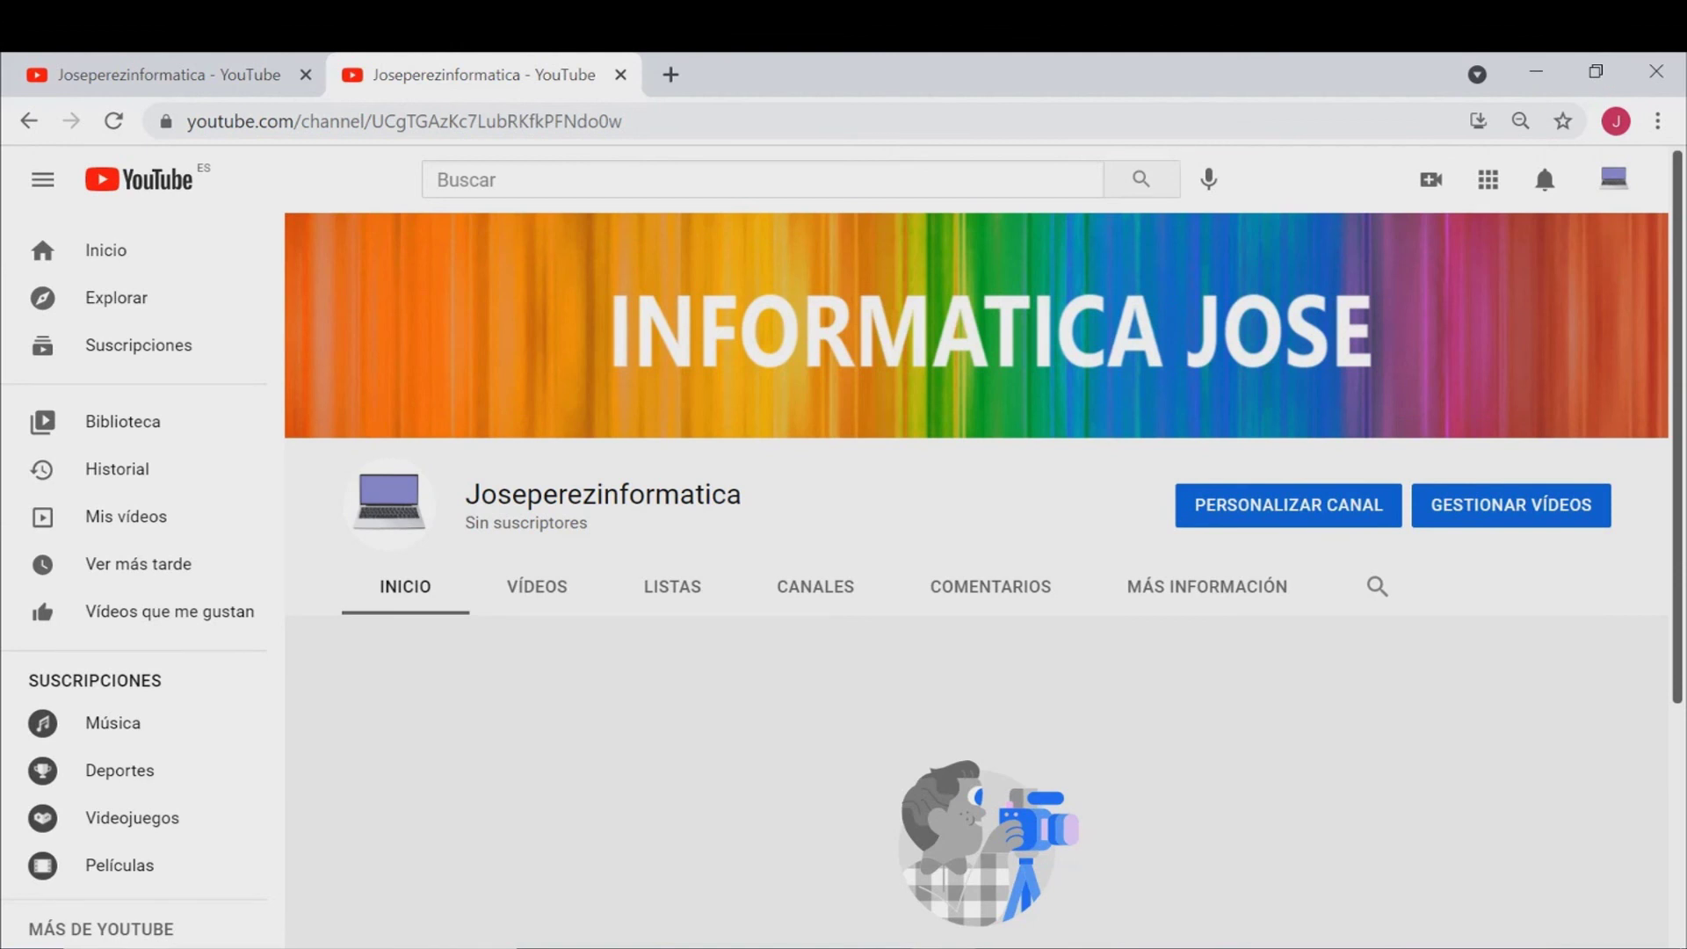